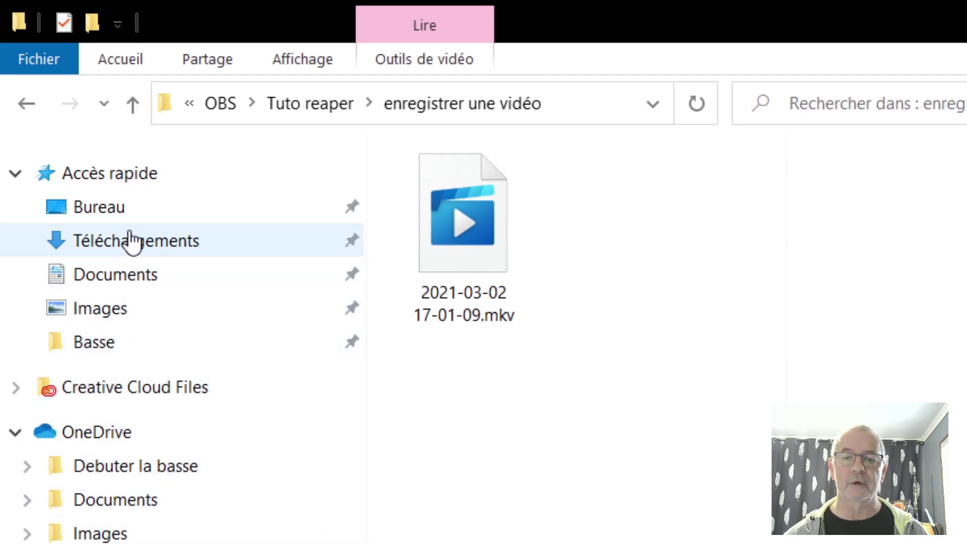
Step: Open the ffmpeg-dll-85761ef-win64 folder in Téléchargements and select all of its files
left_click(129, 242)
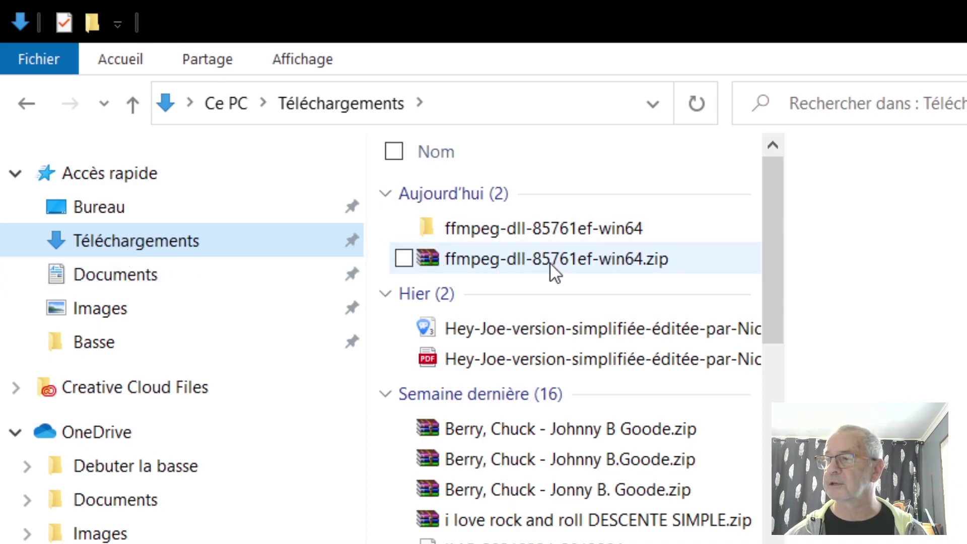
double_click(522, 233)
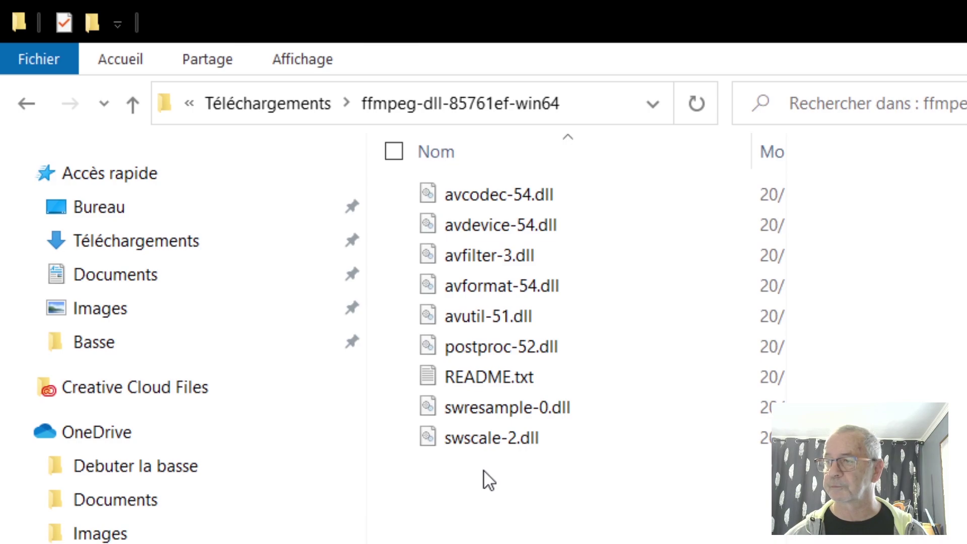
left_click_drag(503, 486, 517, 190)
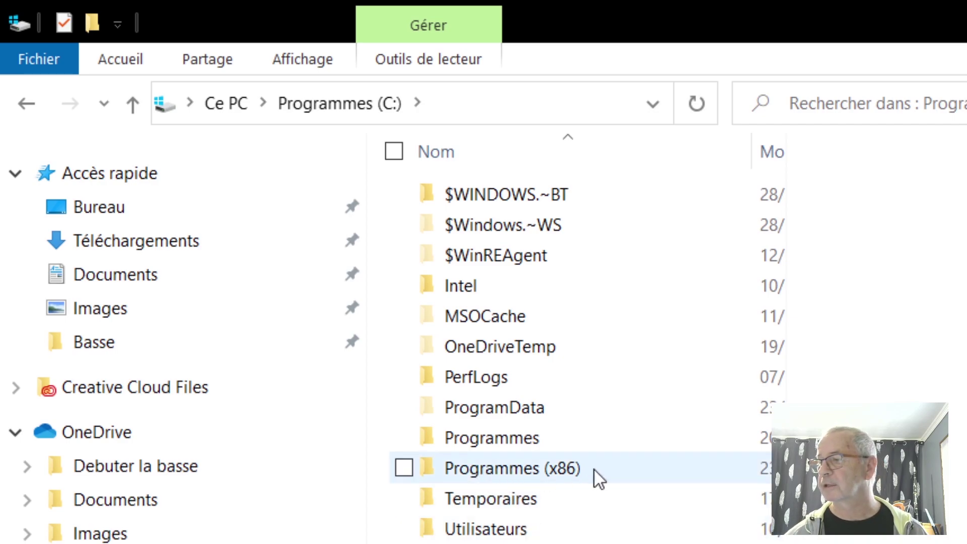
Step: Go to the Programmes folder on drive C: and open the destination program's folder
double_click(509, 436)
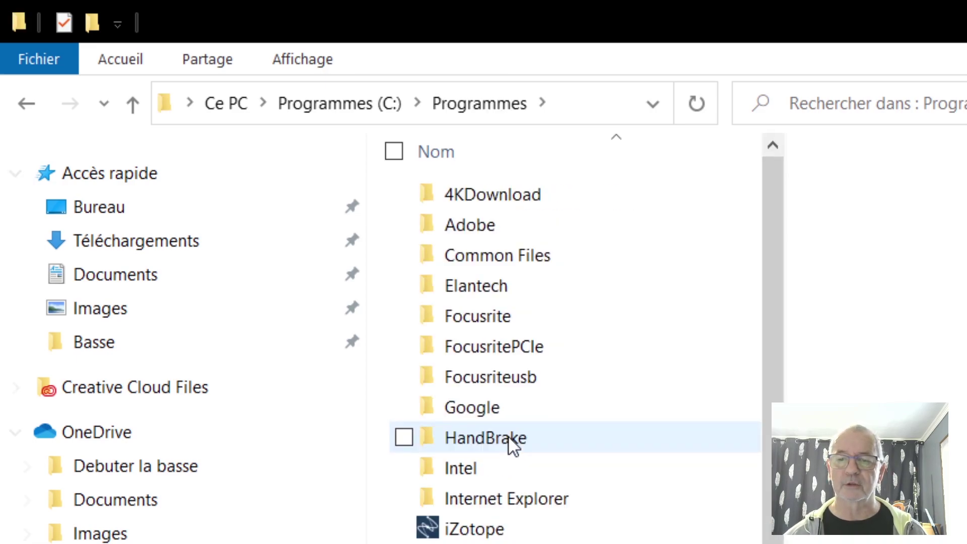
scroll(509, 500, "down", 1)
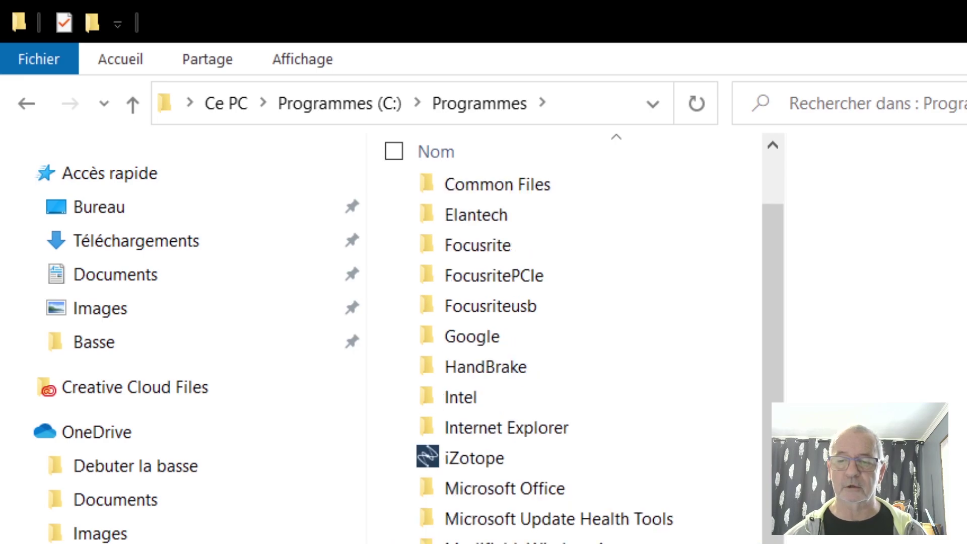
double_click(524, 543)
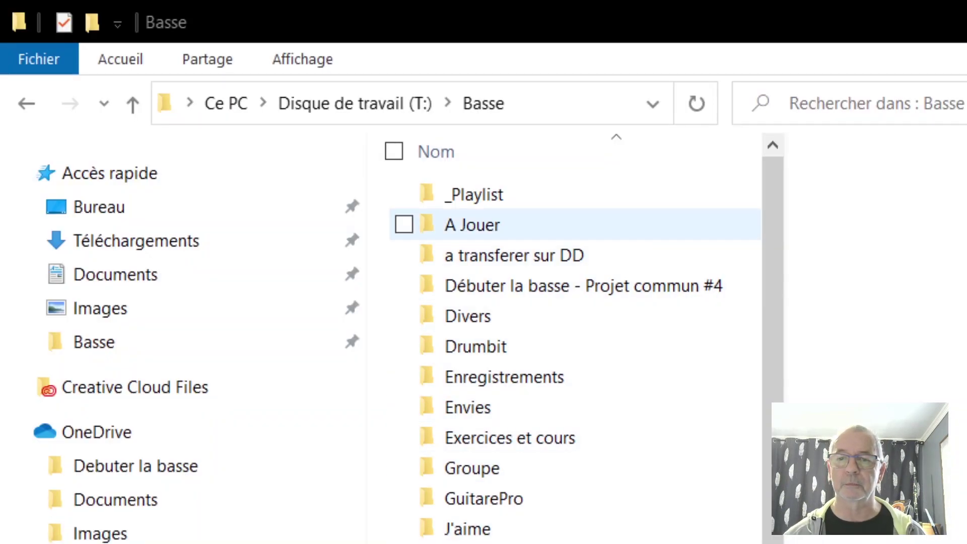
Step: In the Basse folder, open _Playlist and its colima subfolder, and pick the video Blues in E (90bpm) Backing track.mp4
left_click(467, 193)
double_click(466, 191)
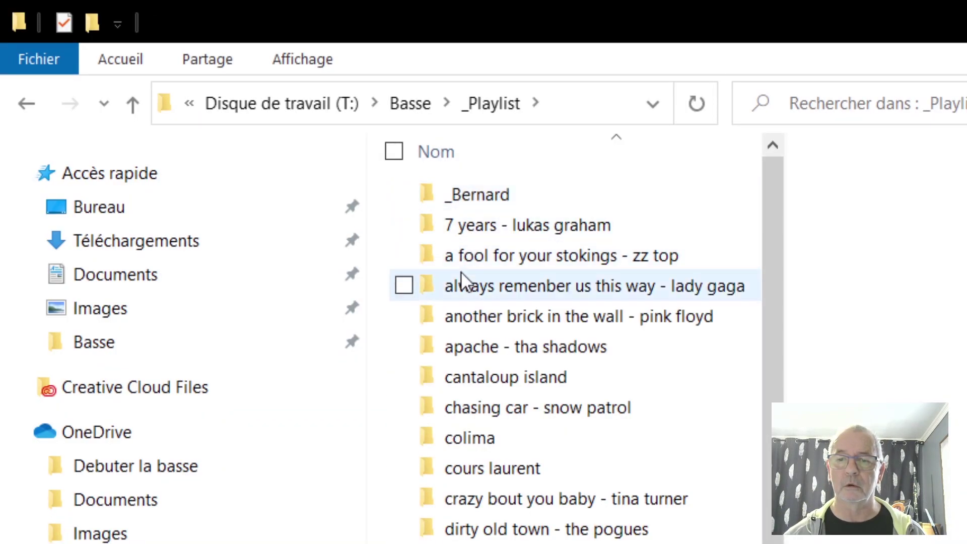
double_click(497, 445)
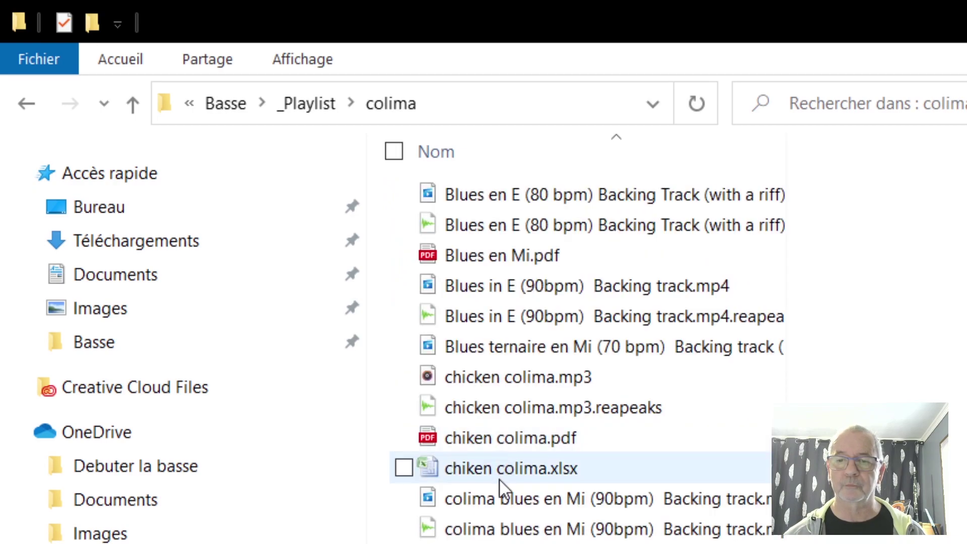
left_click(667, 284)
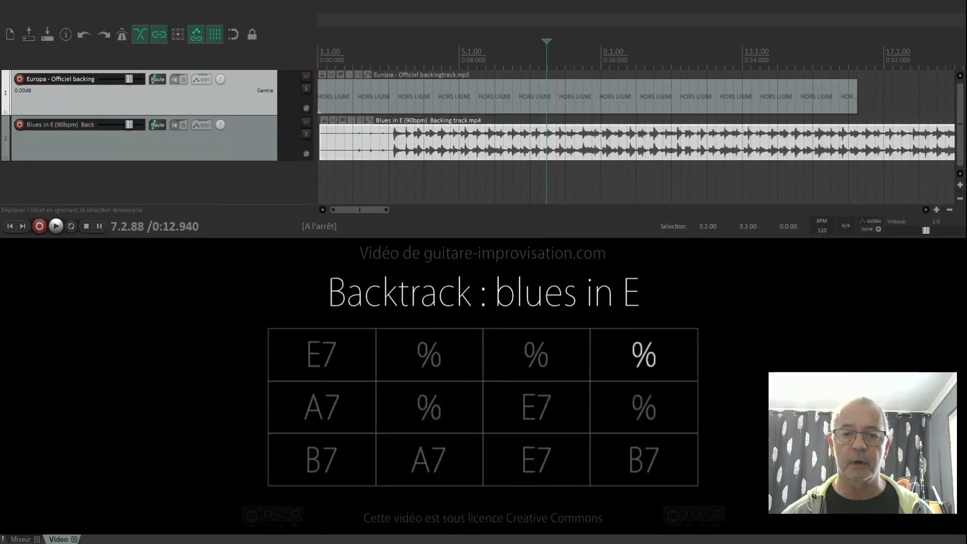
Step: In REAPER, select the Blues in E video clip, play the project from 7.2.88 and stop playback
left_click(325, 139)
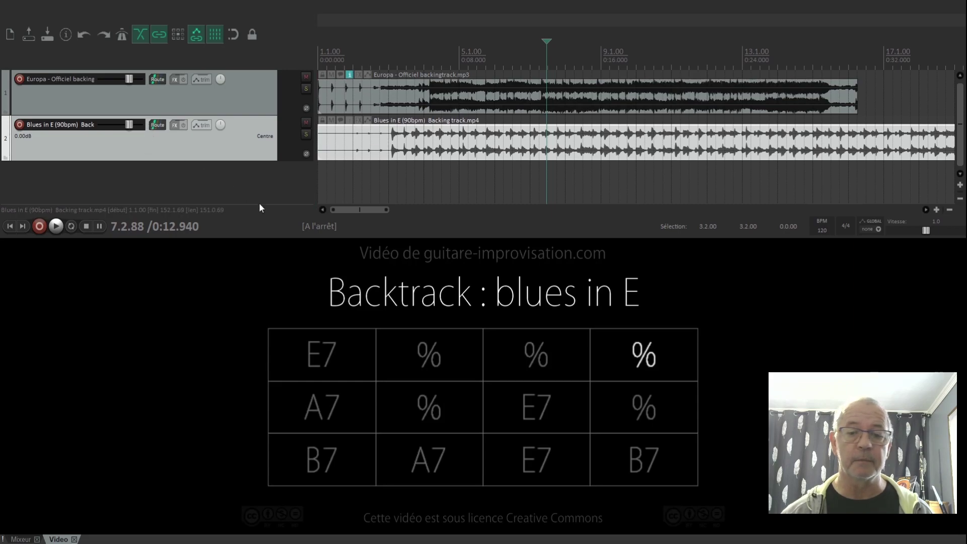
key("space")
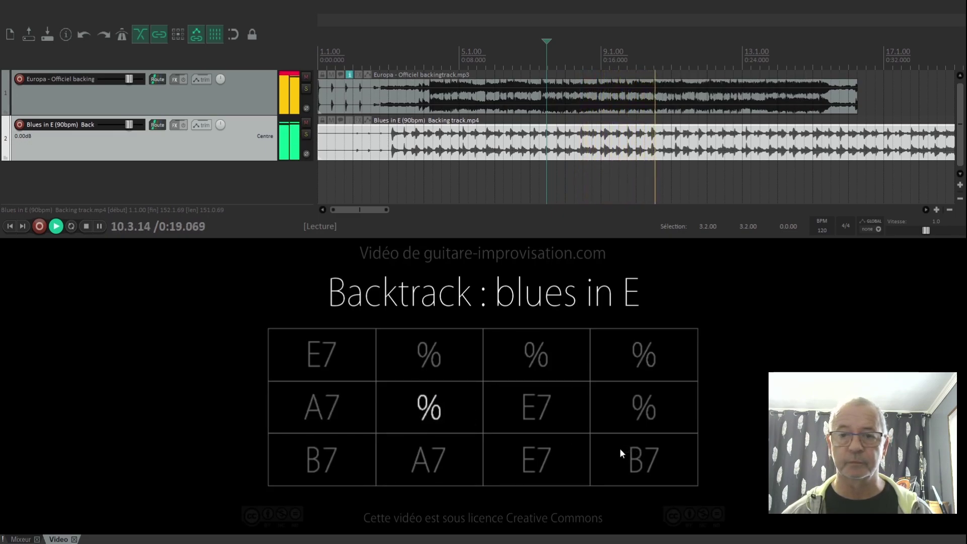
key("space")
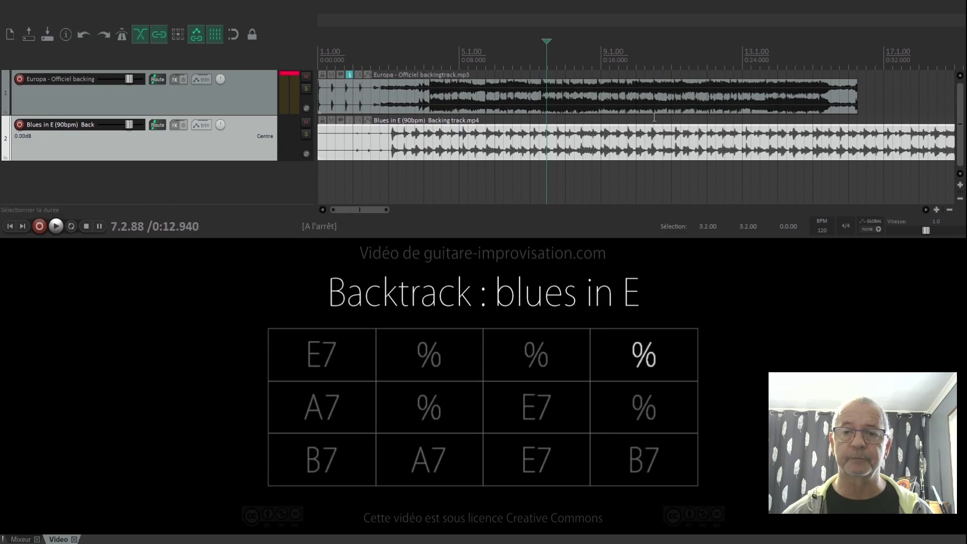
Step: Delete the Blues in E video clip from track 2 and return the edit cursor to the project start
left_click(472, 146)
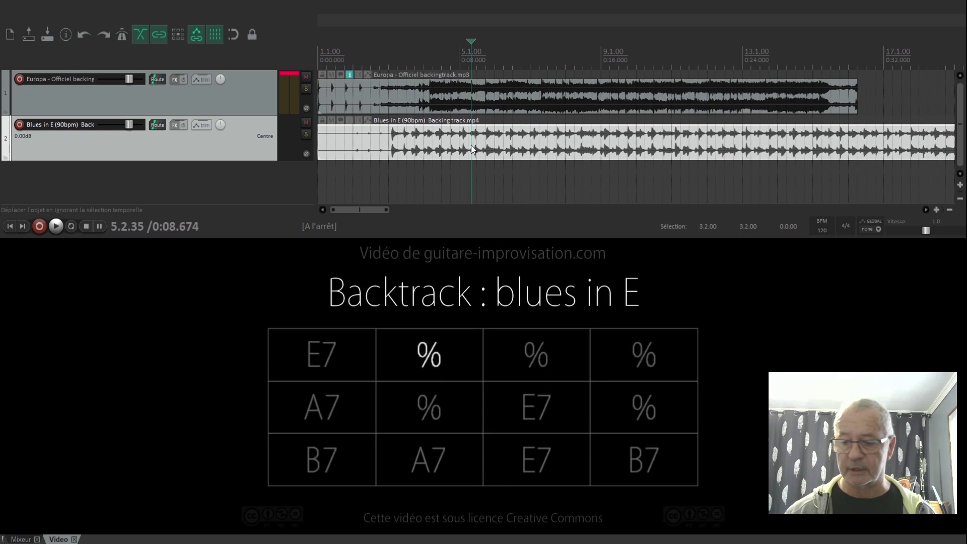
key("Delete")
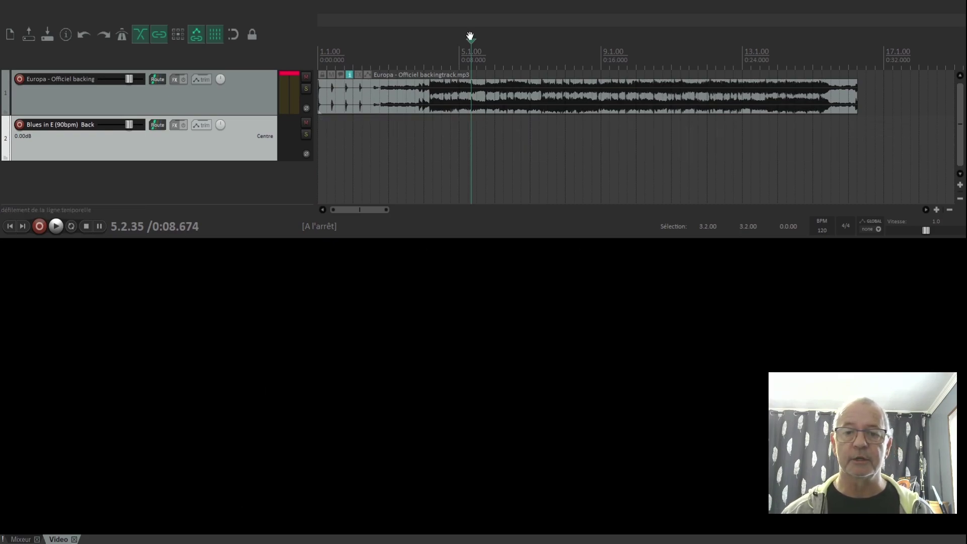
left_click_drag(466, 41, 351, 54)
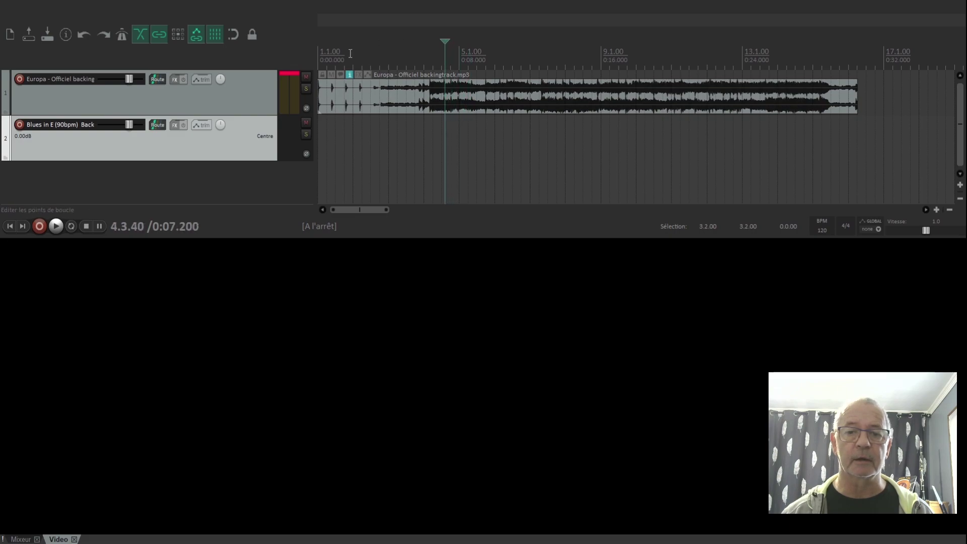
key("Home")
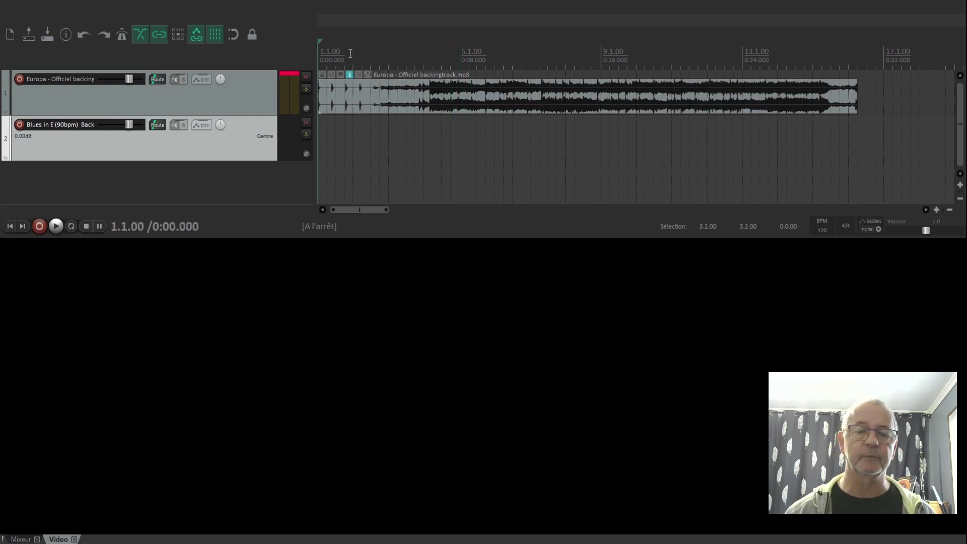
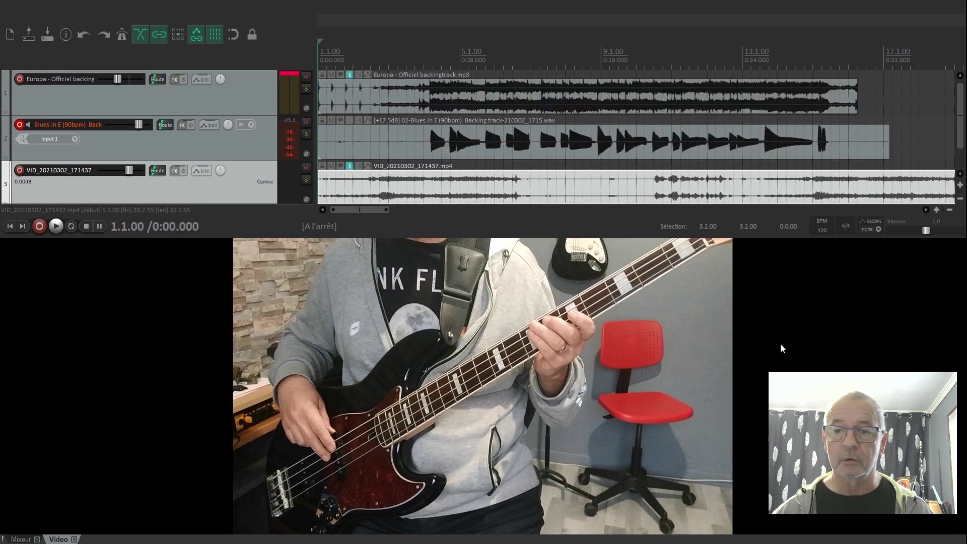
Step: Play the project briefly from the start, solo the Europa backing track and listen to its introduction alone
key("space")
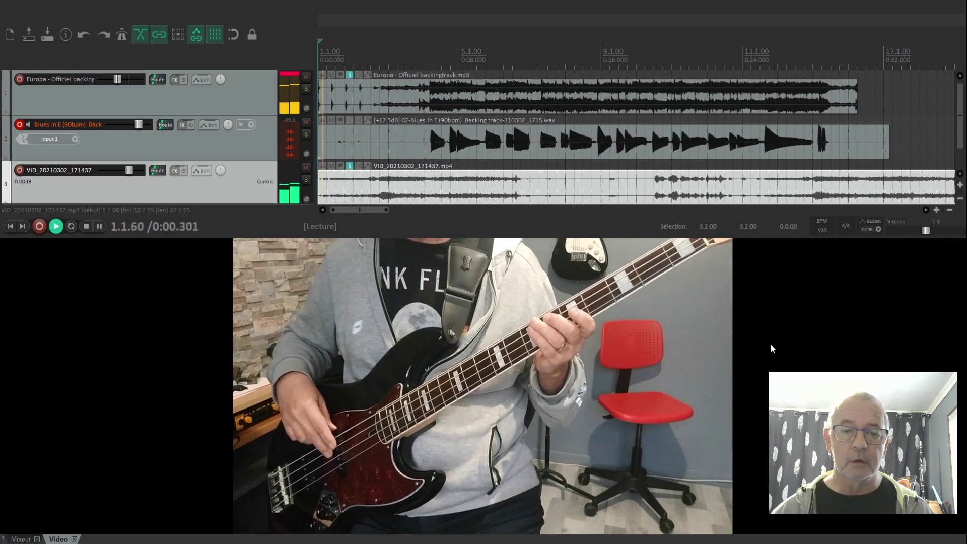
key("space")
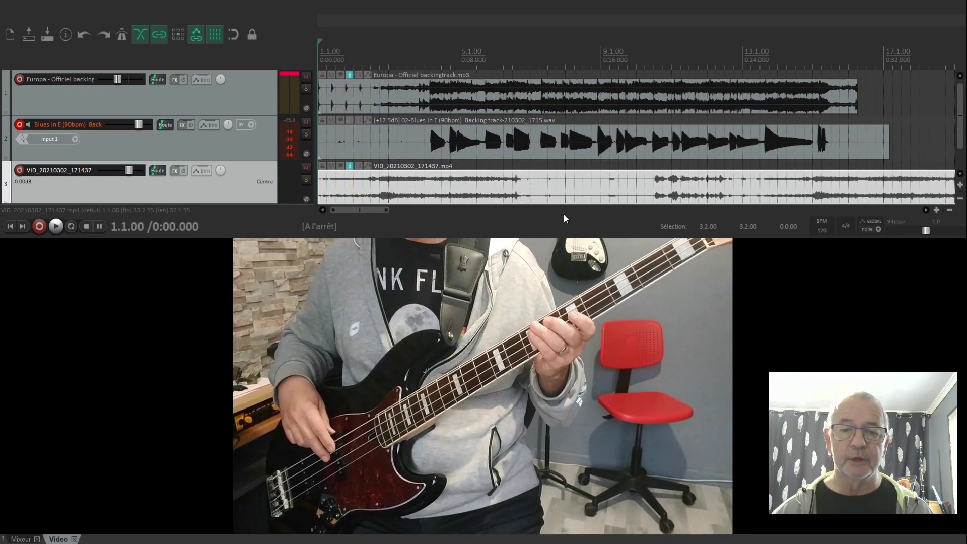
left_click(307, 89)
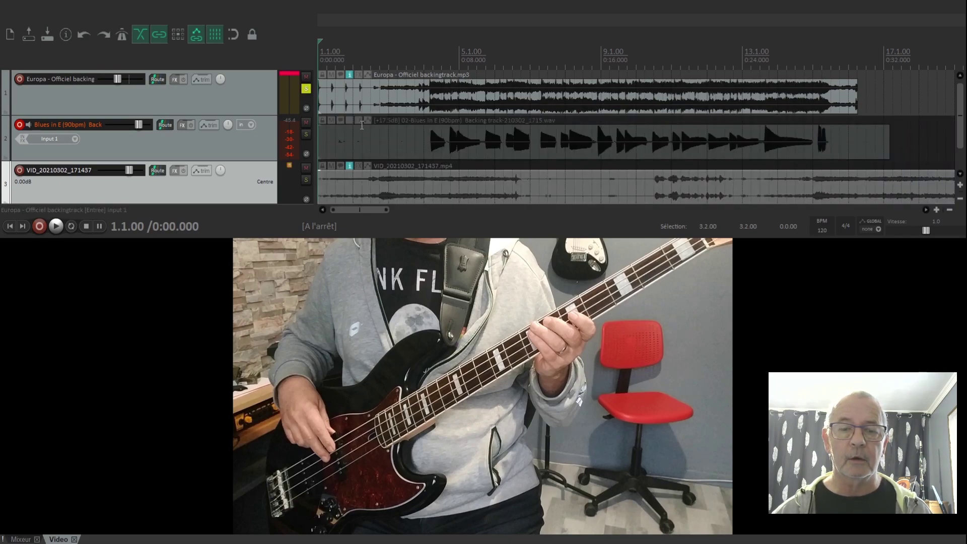
key("space")
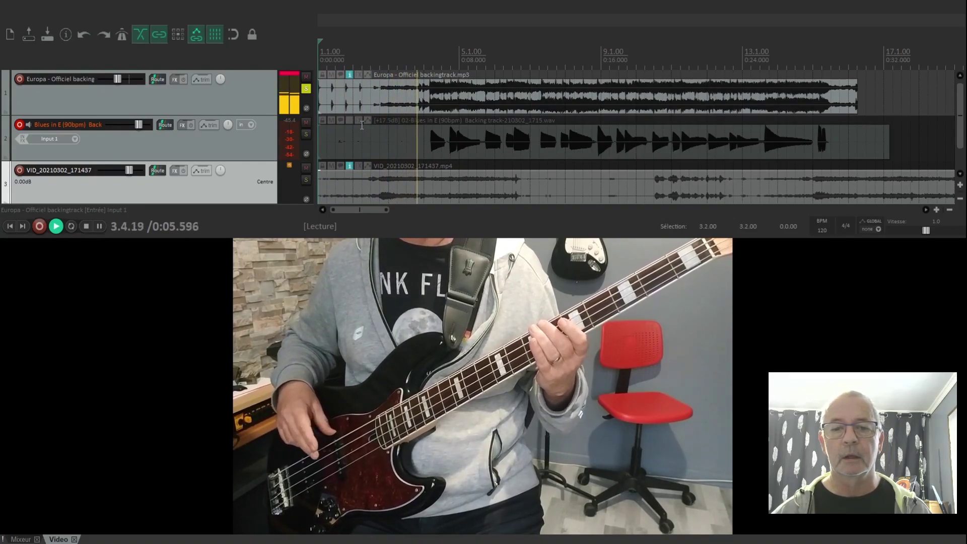
key("space")
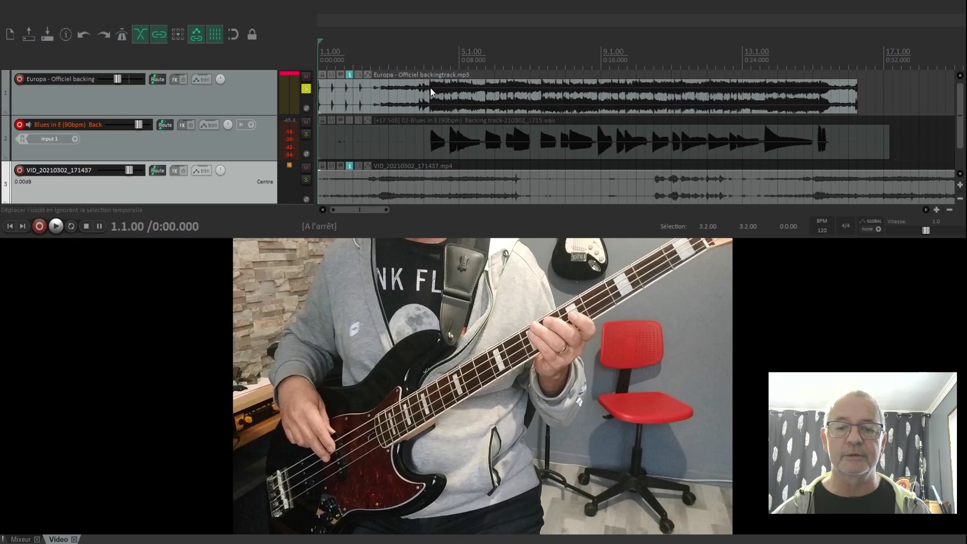
Step: Place a marker named Début basse at 4.1.63 on the timeline and turn off the Europa backing track's solo
left_click(429, 88)
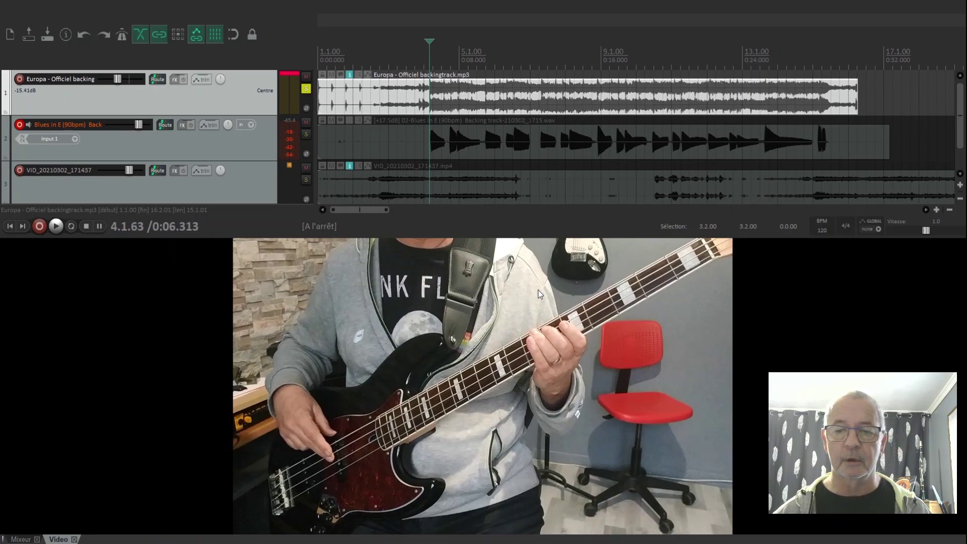
key("m")
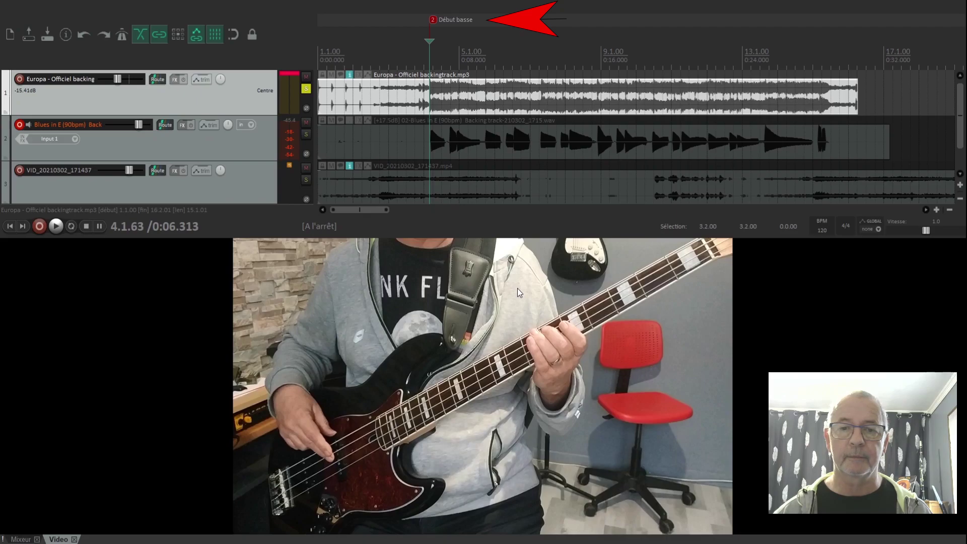
left_click(307, 90)
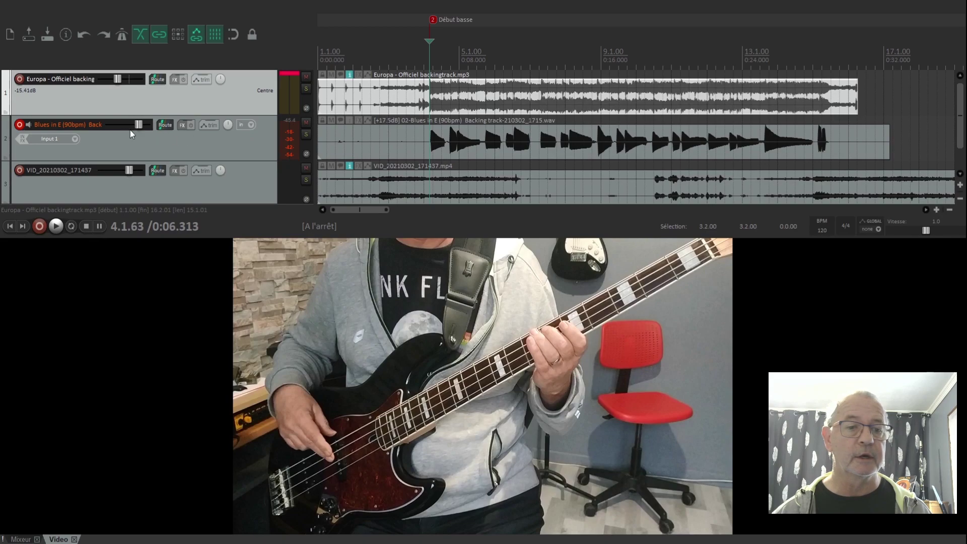
Step: Rename track 2, which holds the recorded bass, as Basse
left_click(95, 125)
double_click(96, 125)
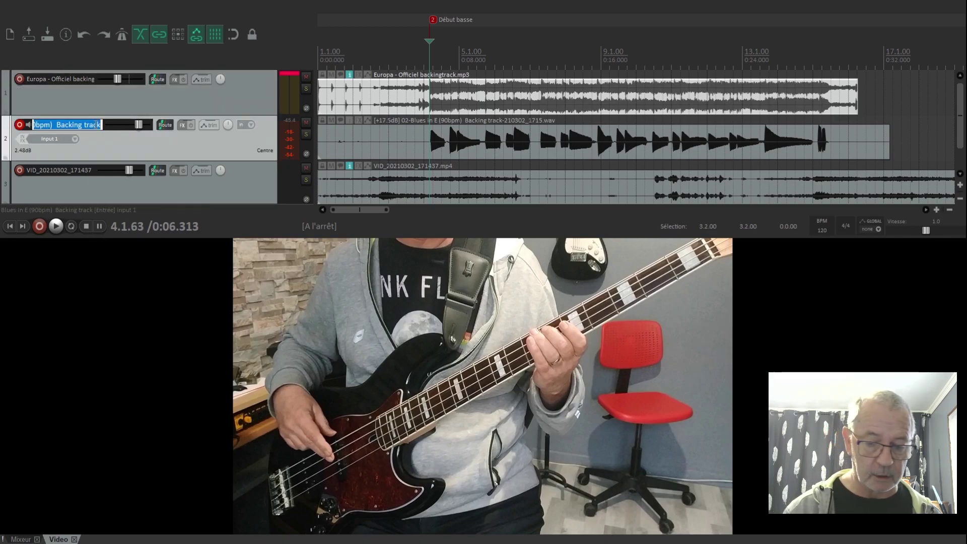
type("Basse")
key("Return")
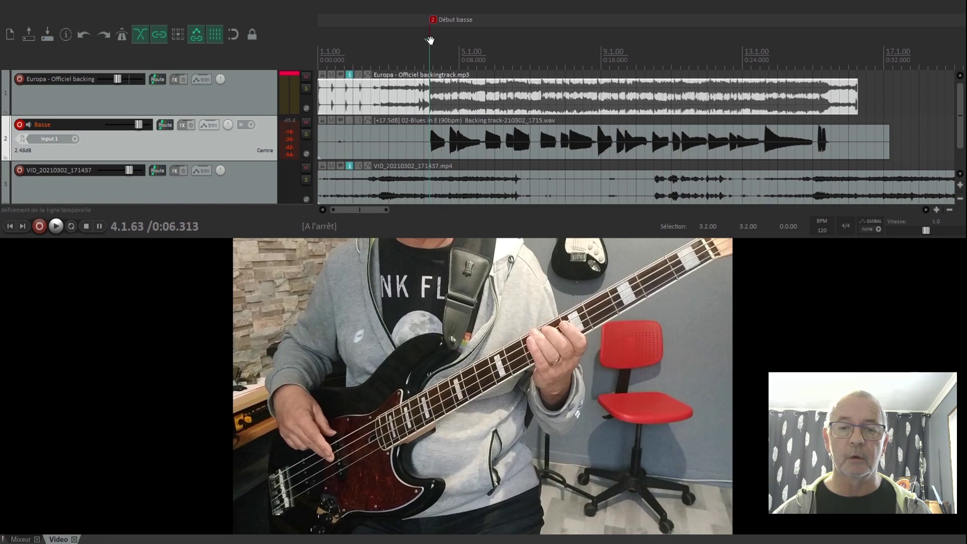
Step: Place the edit cursor at 3.3.72 and play all tracks together past the Début basse marker
left_click(413, 53)
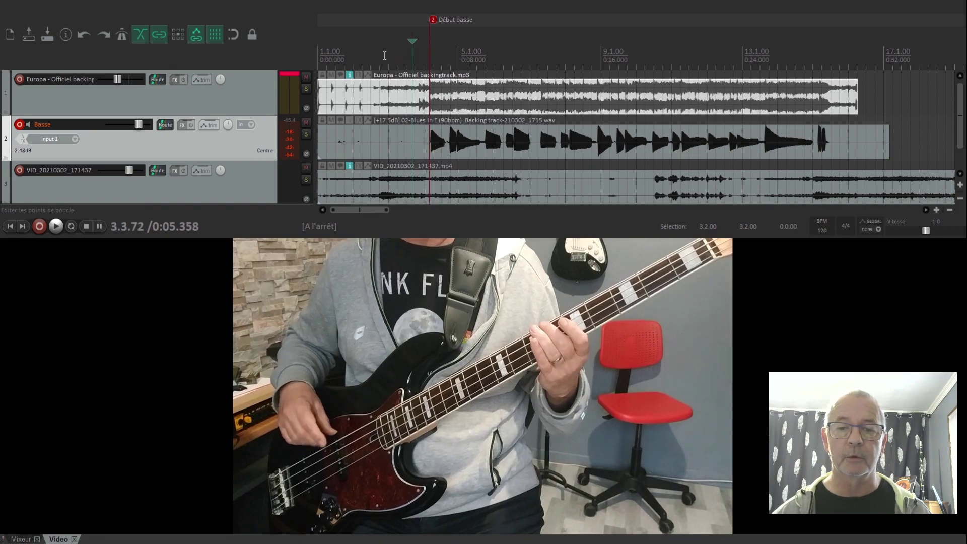
key("space")
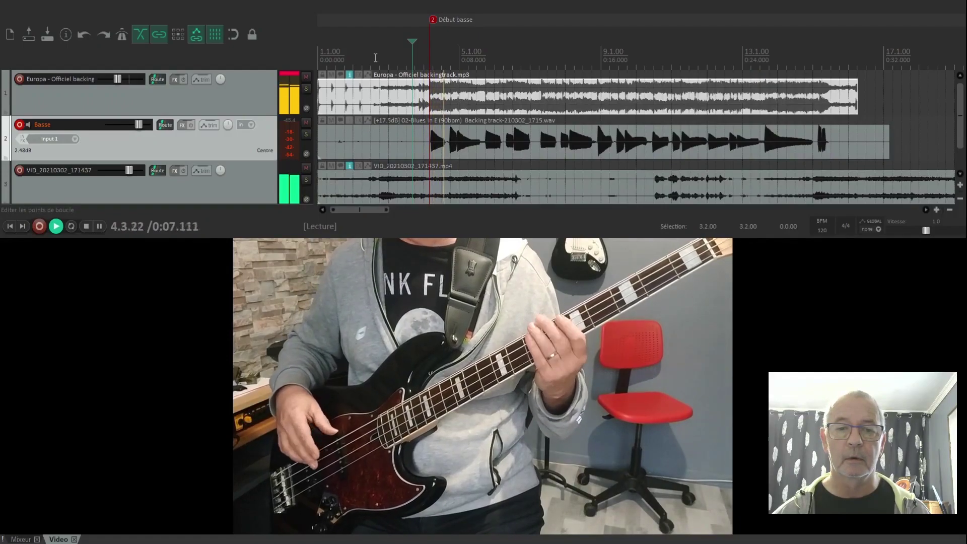
key("space")
Step: Solo the Basse track and play it from 3.3.72 to hear where the first note falls
left_click(305, 134)
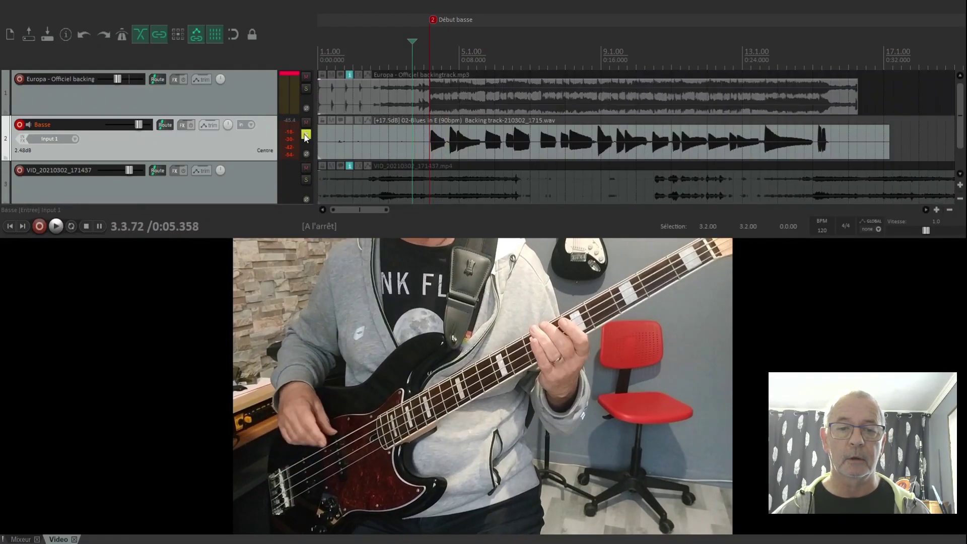
key("space")
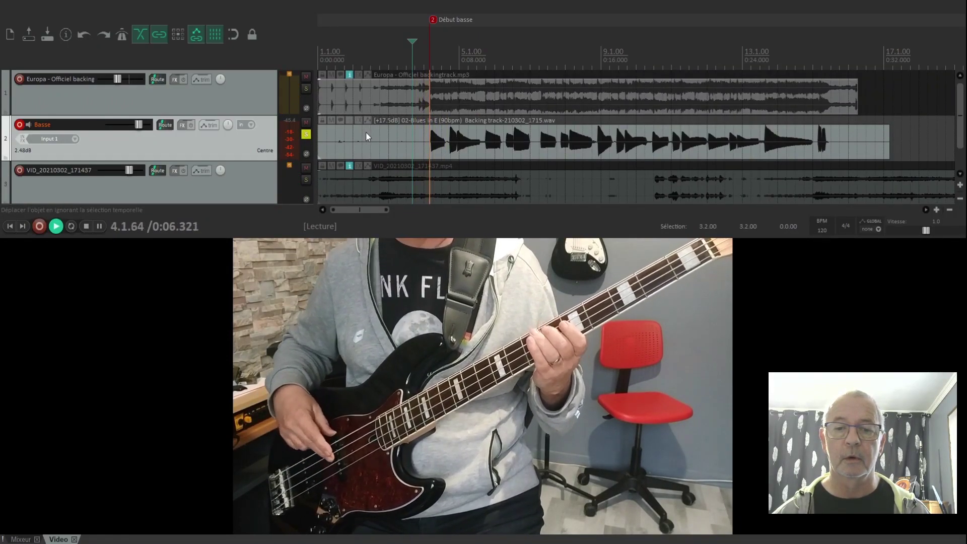
key("space")
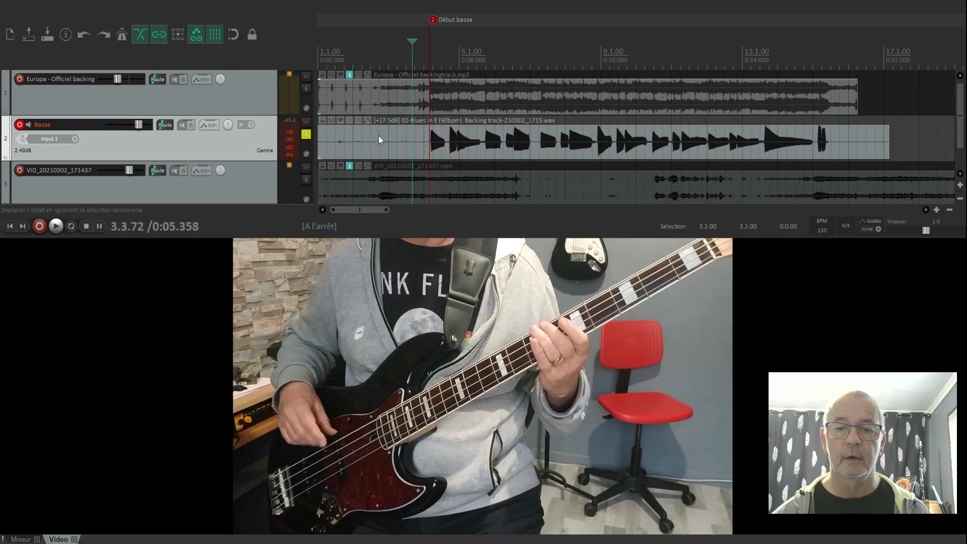
Step: Split the bass recording at 4.1.34, just before its first note, and delete the silent part before the cut
scroll(429, 135, "up", 5)
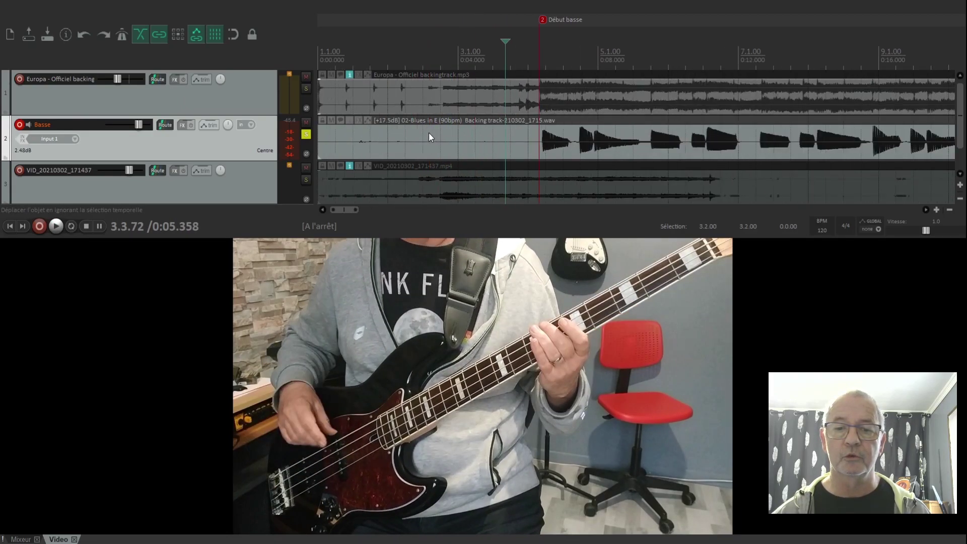
scroll(796, 133, "up", 2)
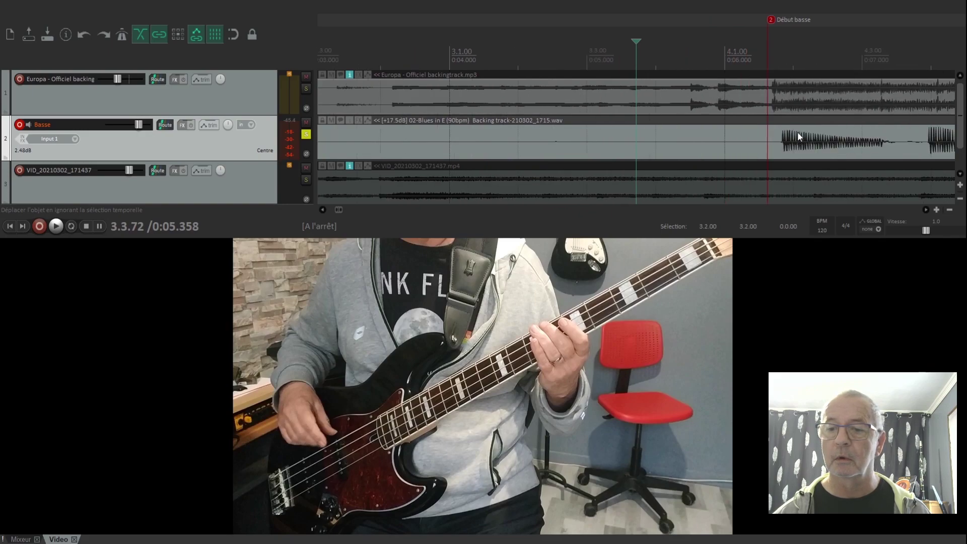
scroll(799, 131, "up", 1)
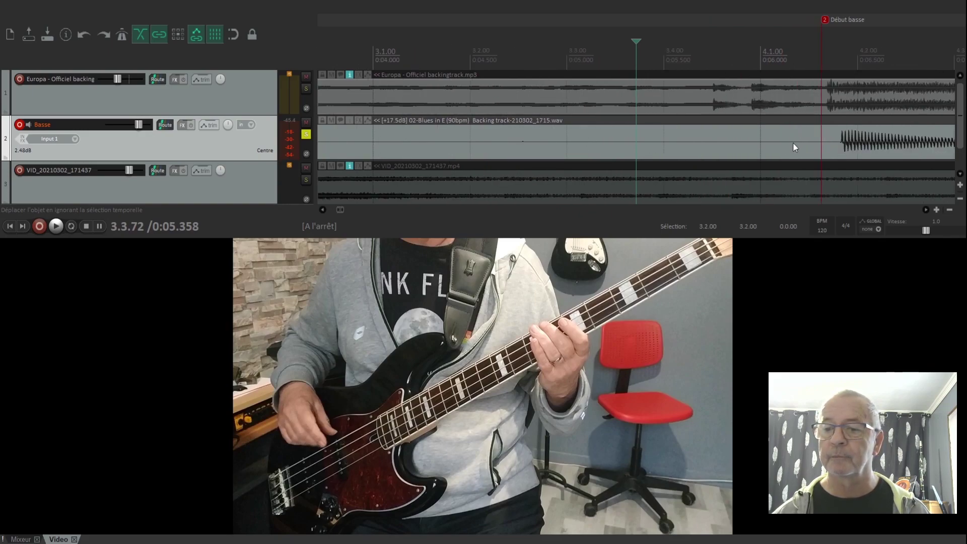
left_click(793, 143)
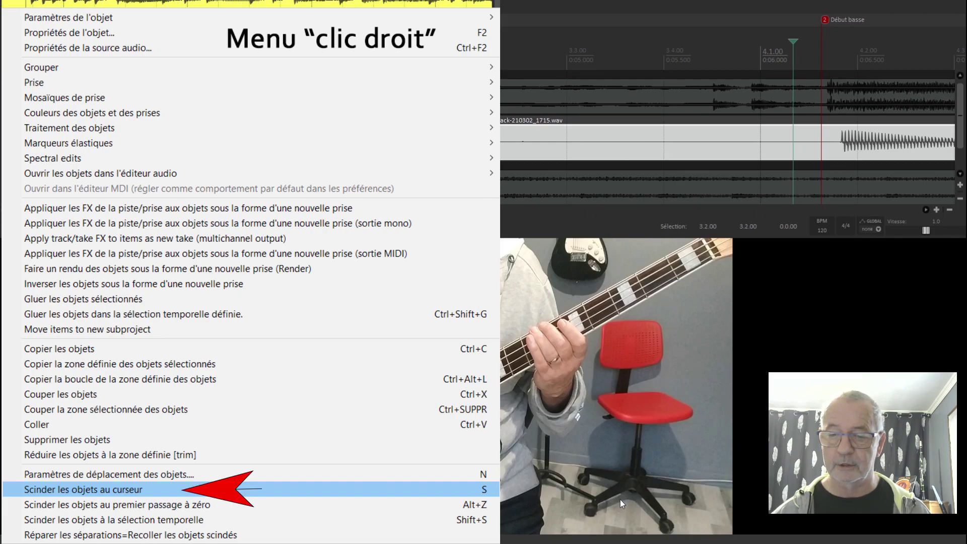
key("s")
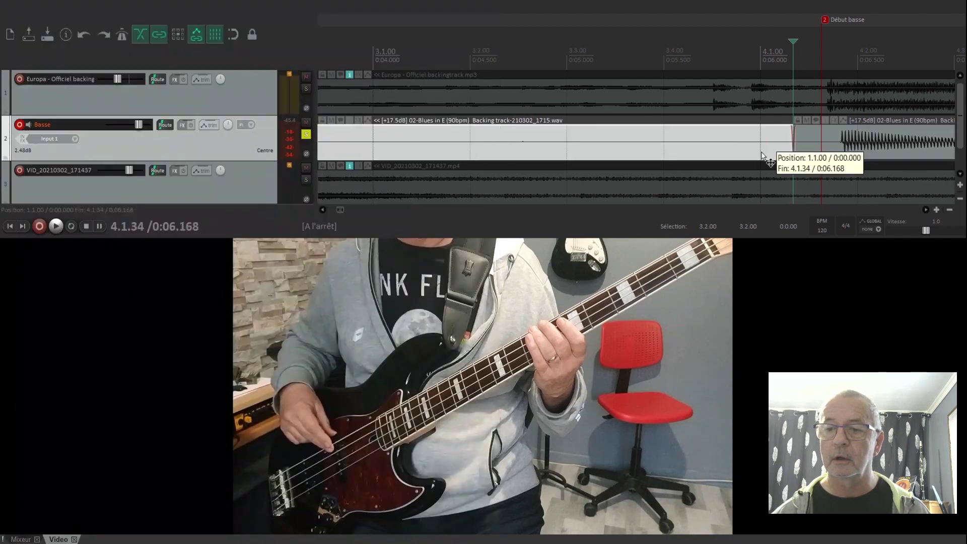
left_click(762, 152)
key("Delete")
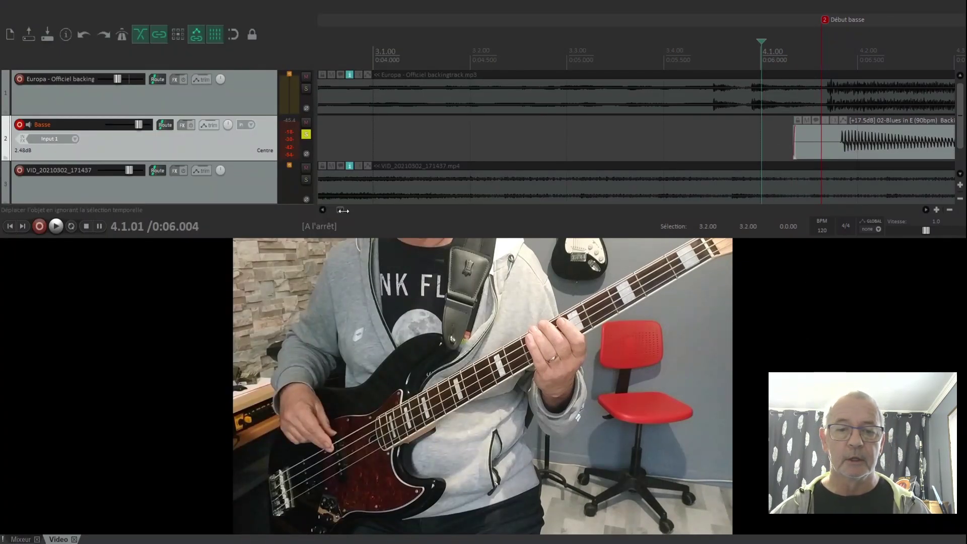
Step: Align the Début basse marker with the backing track's attack and slide the bass recording earlier so its first note starts on the marker
left_click_drag(341, 211, 343, 210)
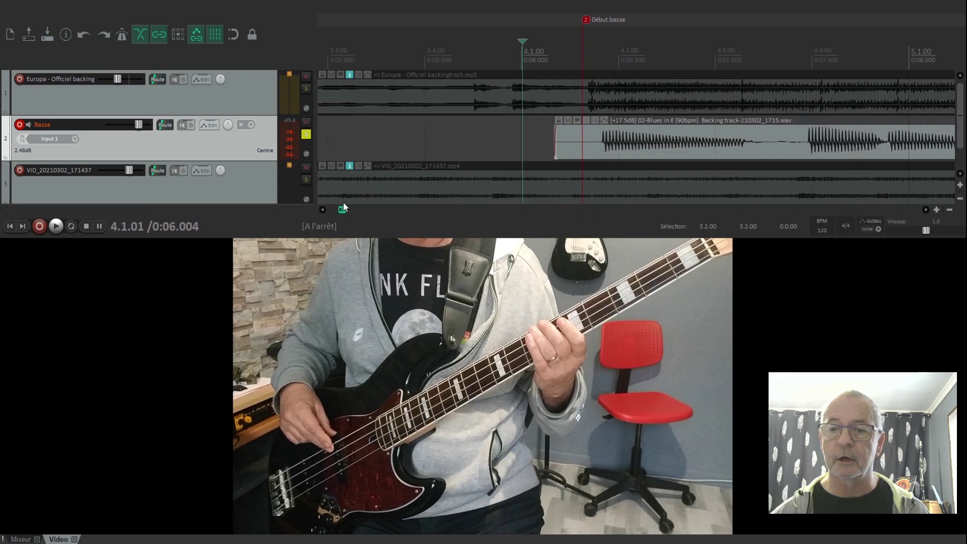
left_click(602, 142)
left_click_drag(602, 142, 586, 144)
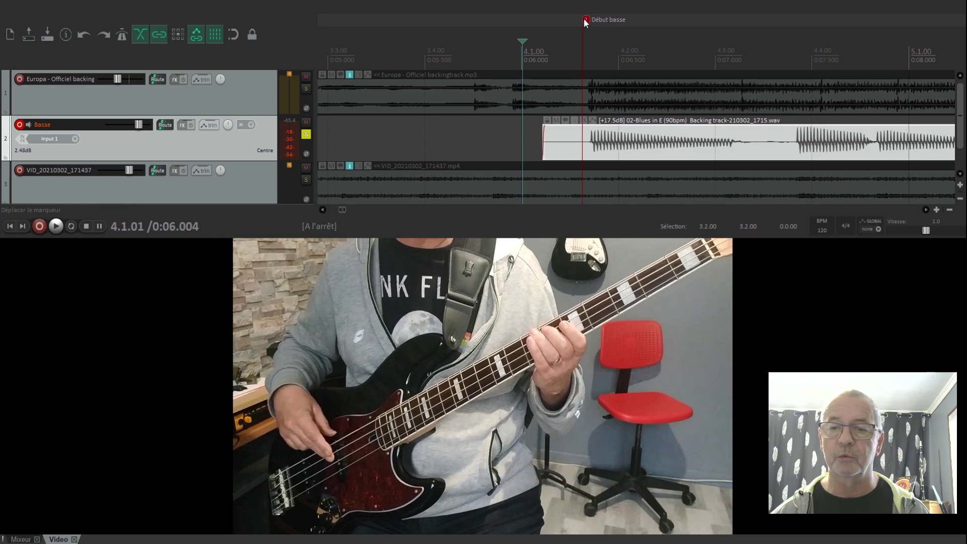
left_click_drag(584, 18, 589, 18)
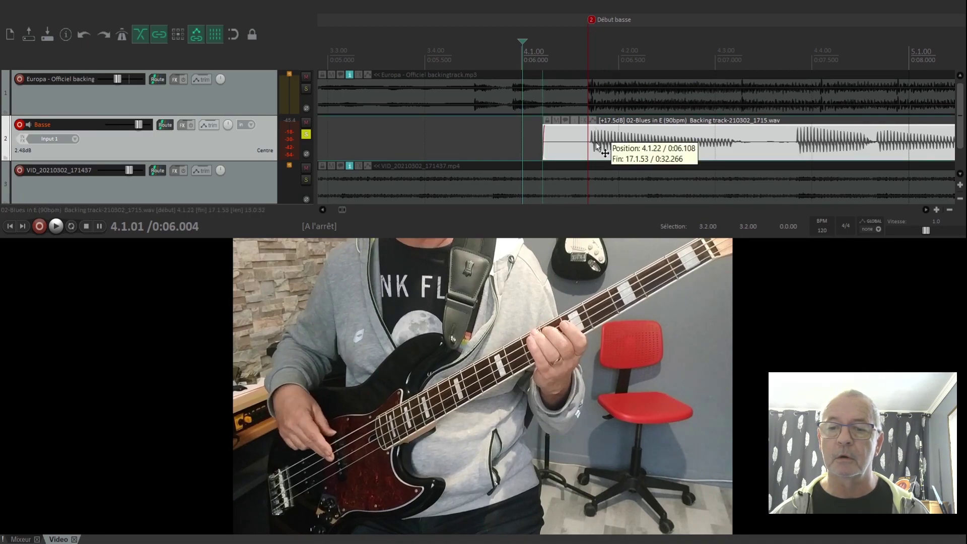
left_click_drag(594, 143, 592, 142)
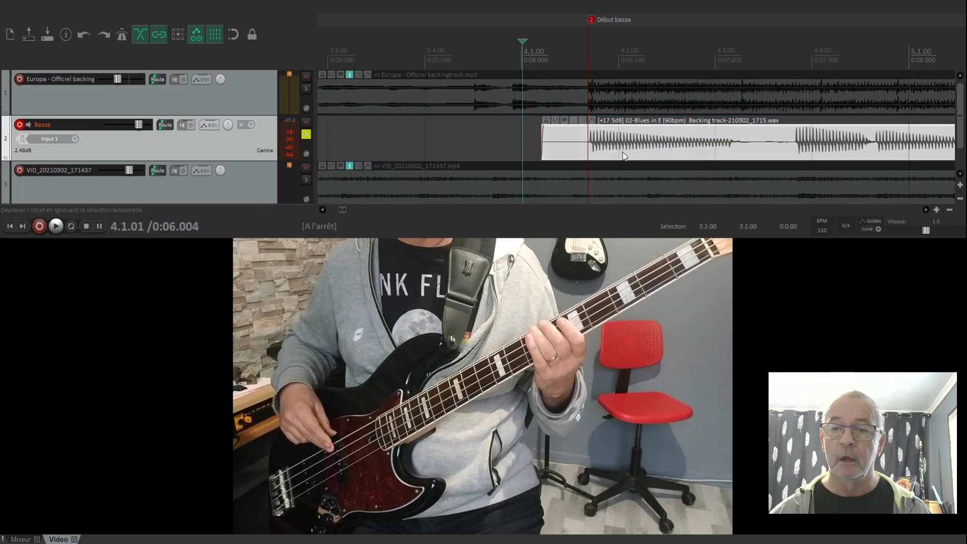
Step: Turn off the Basse solo, solo the VID_20210302_171437 track and play it from the start of the project
left_click(306, 134)
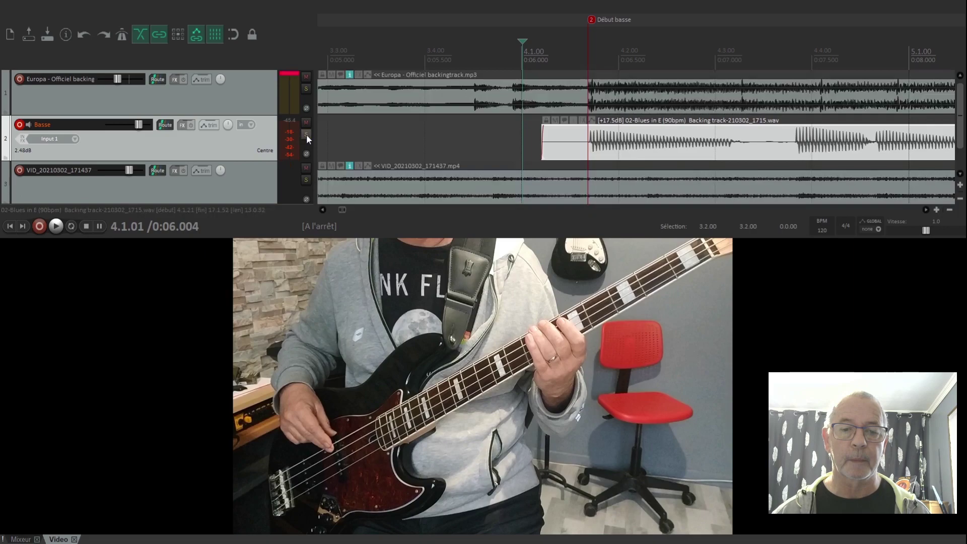
left_click(306, 180)
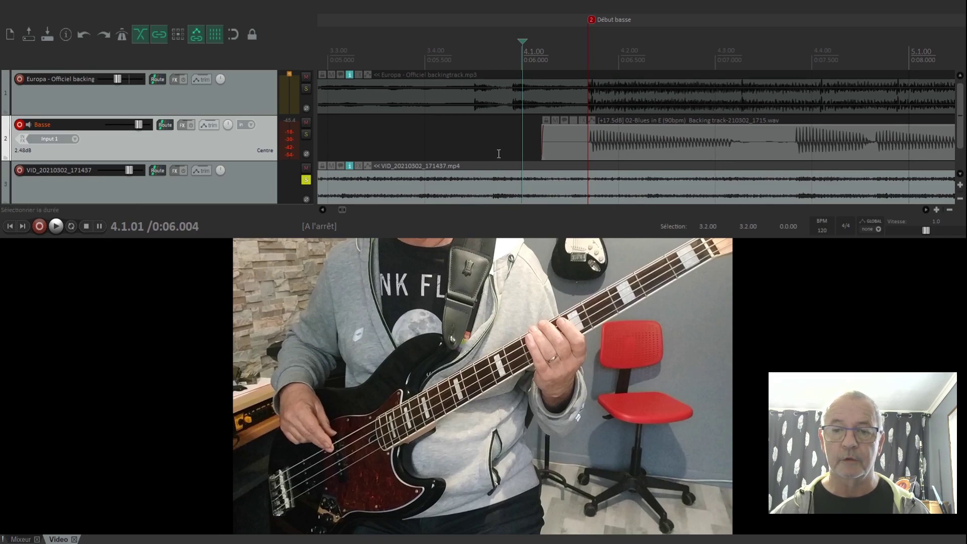
key("Home")
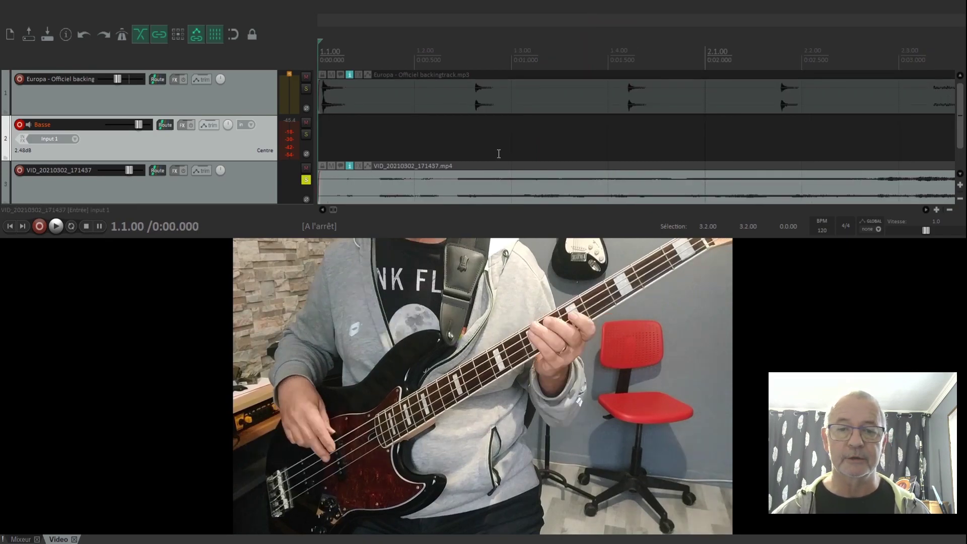
key("space")
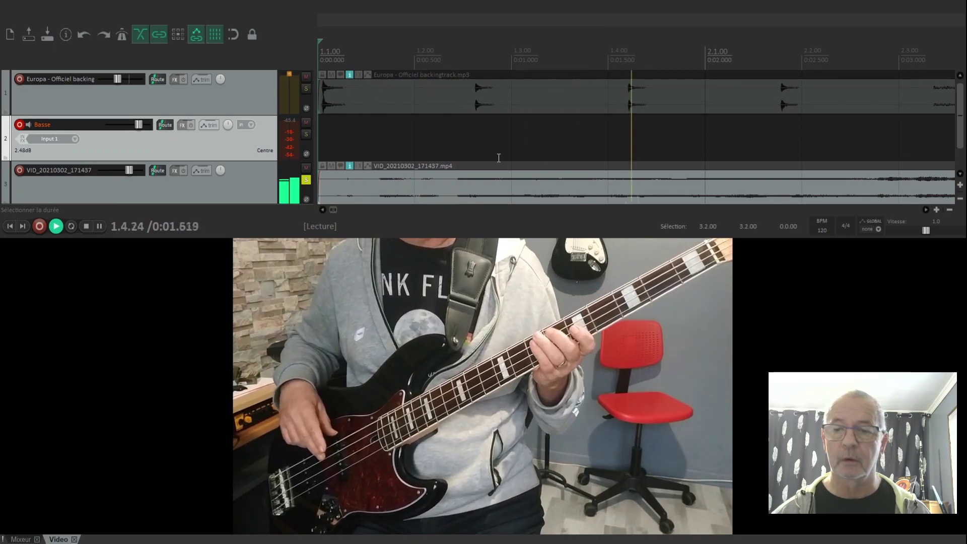
key("space")
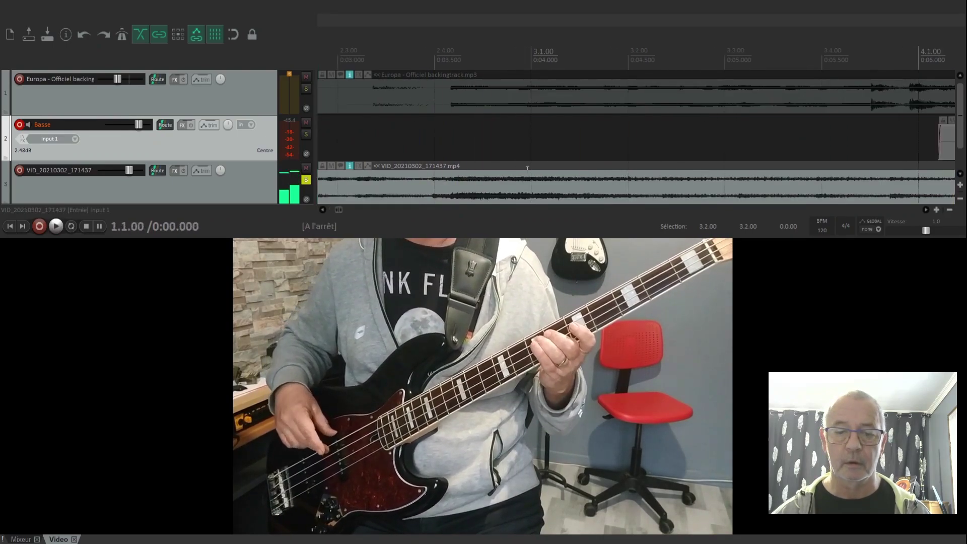
Step: Play the video track repeatedly from about 2.3.96 past the Début basse marker, listening for where the playing starts
left_click(430, 64)
key("space")
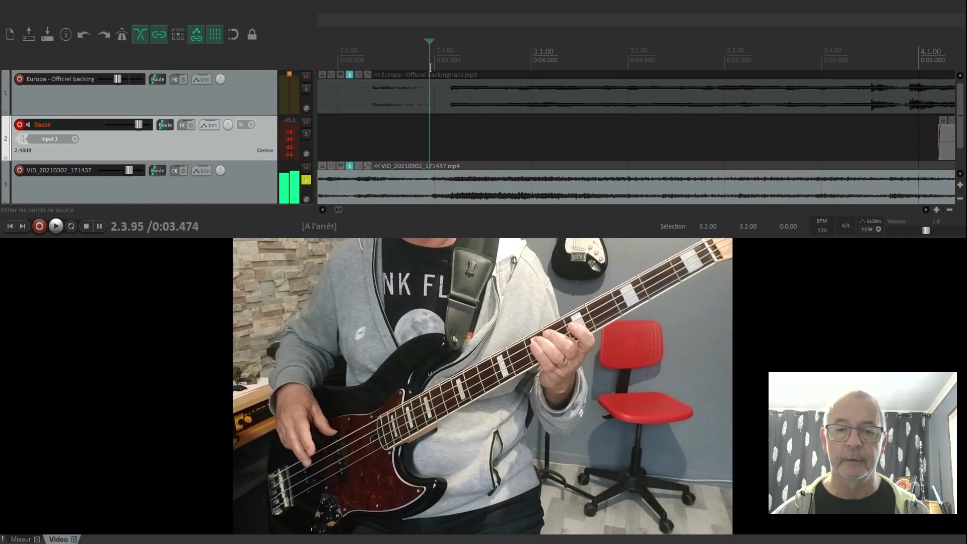
key("space")
left_click_drag(429, 41, 432, 41)
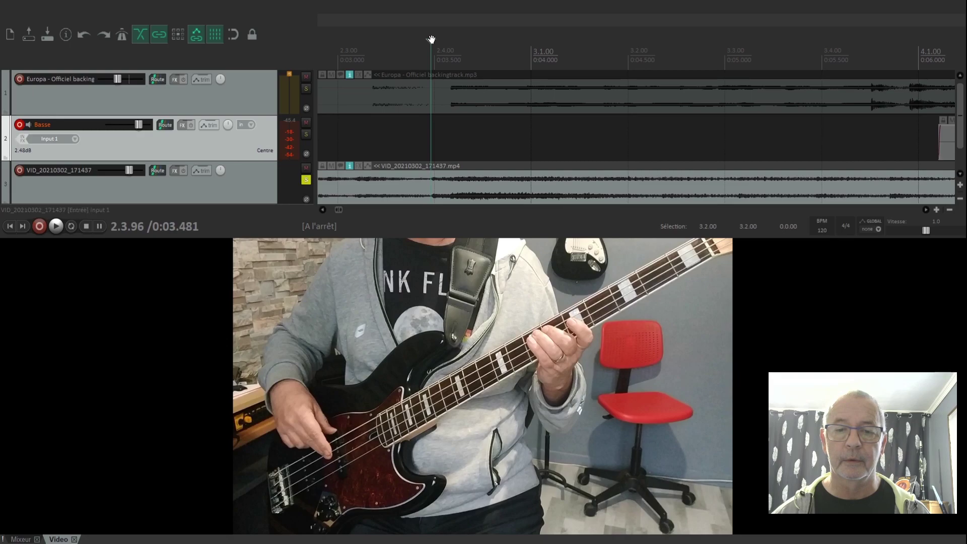
key("space")
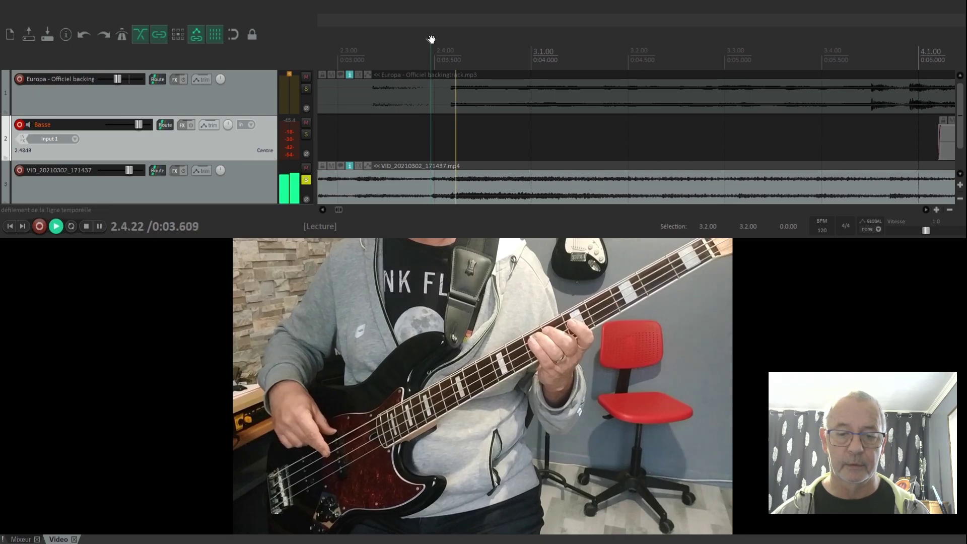
key("space")
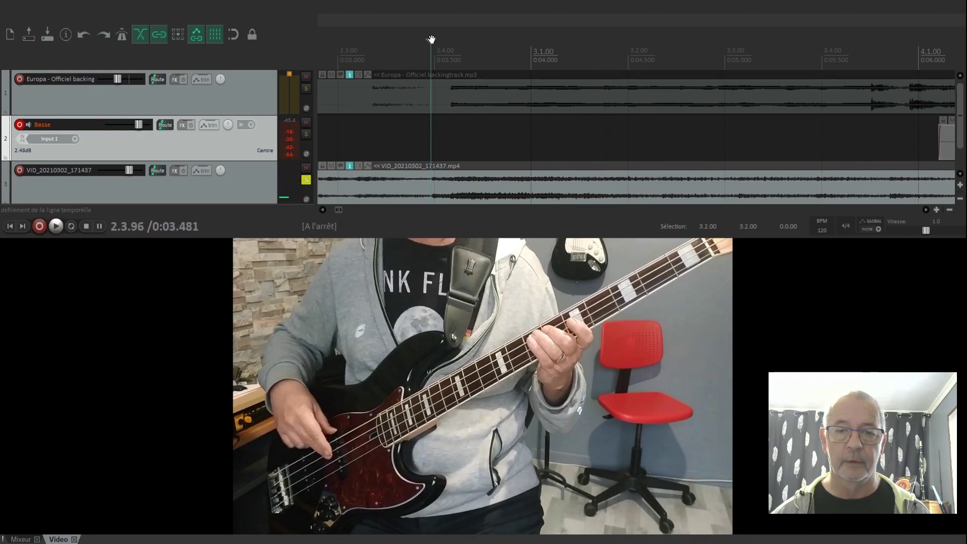
key("space")
key("space")
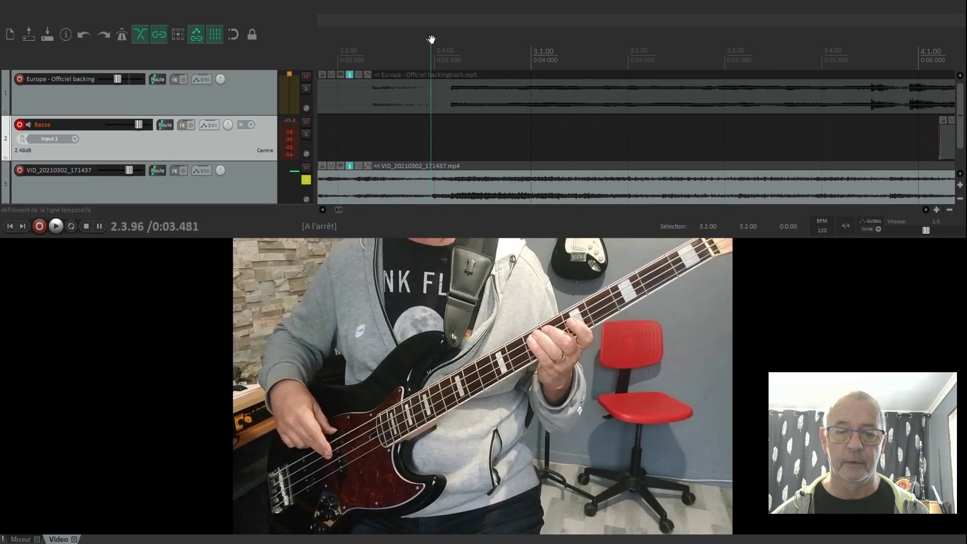
key("space")
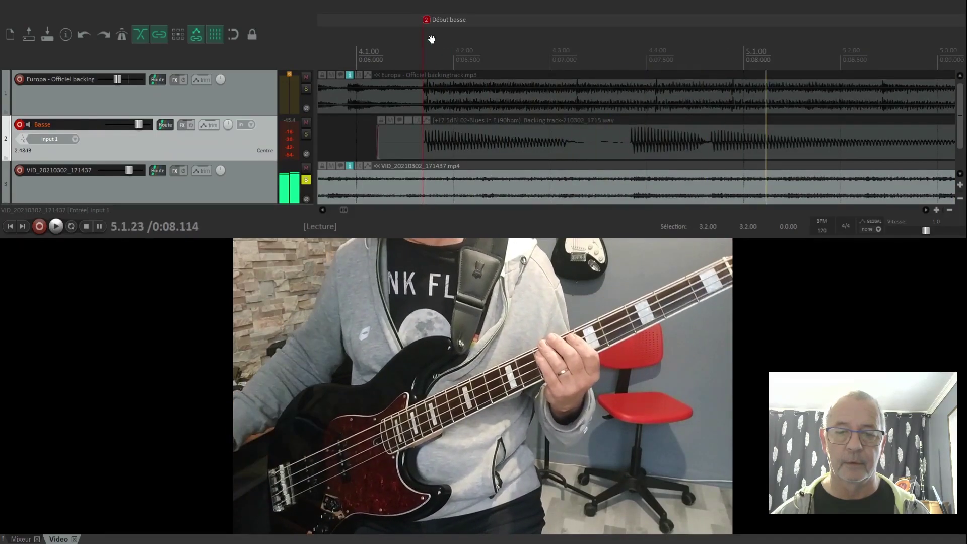
key("space")
key("space")
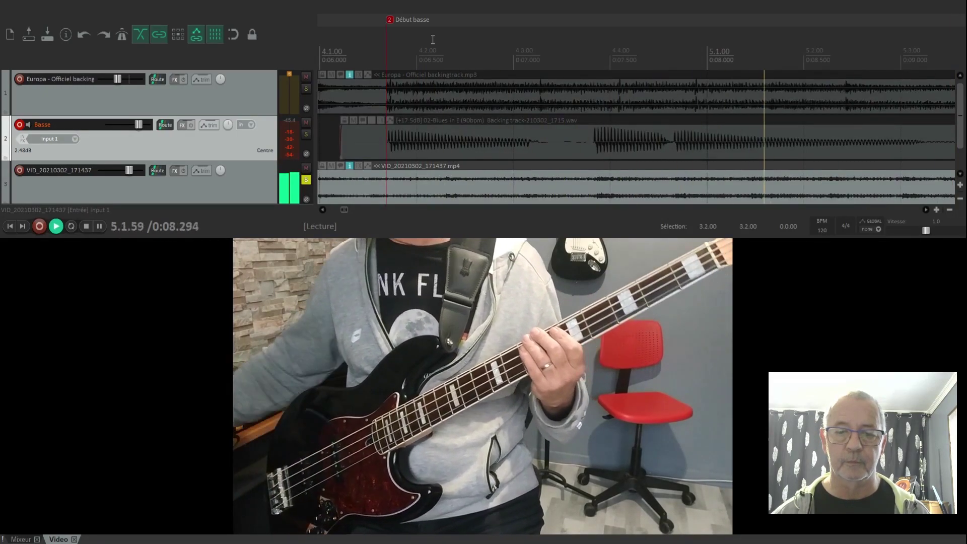
key("space")
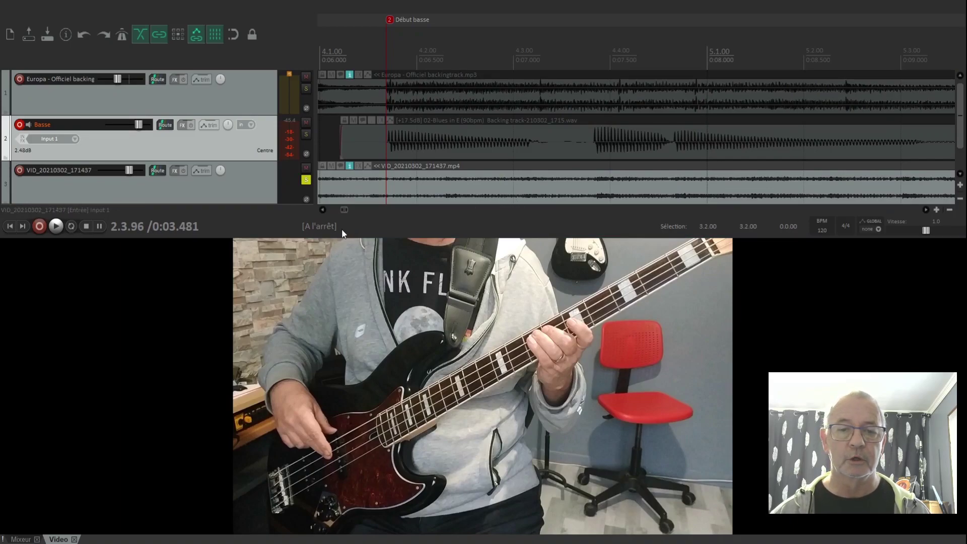
Step: Split the video clip at 10.2.26, just before the sound resumes, and delete the part before the cut
scroll(385, 177, "down", 5)
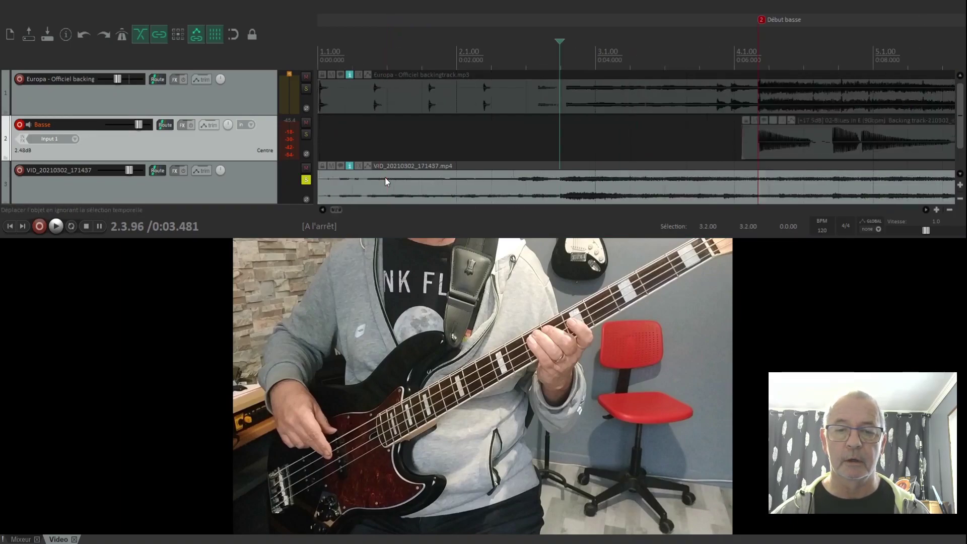
scroll(385, 176, "down", 2)
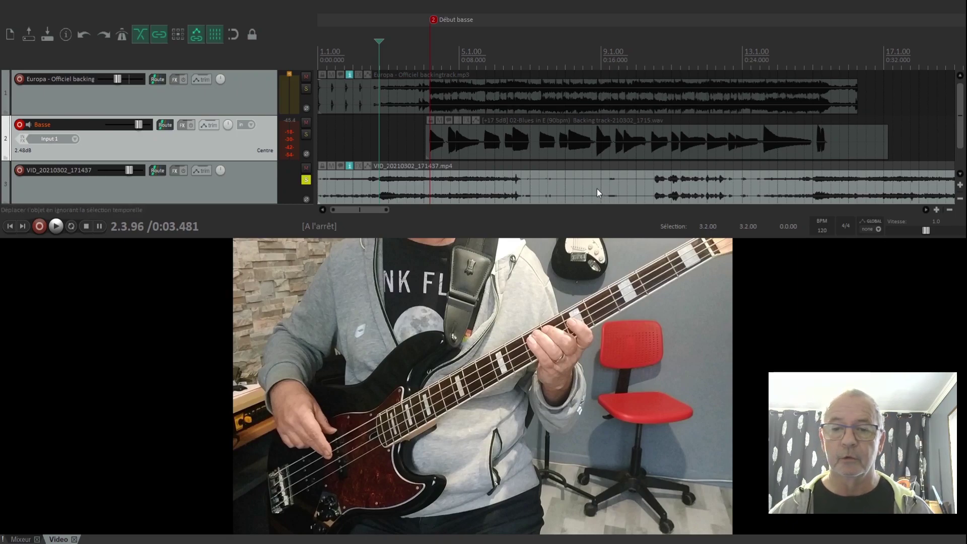
left_click(652, 186)
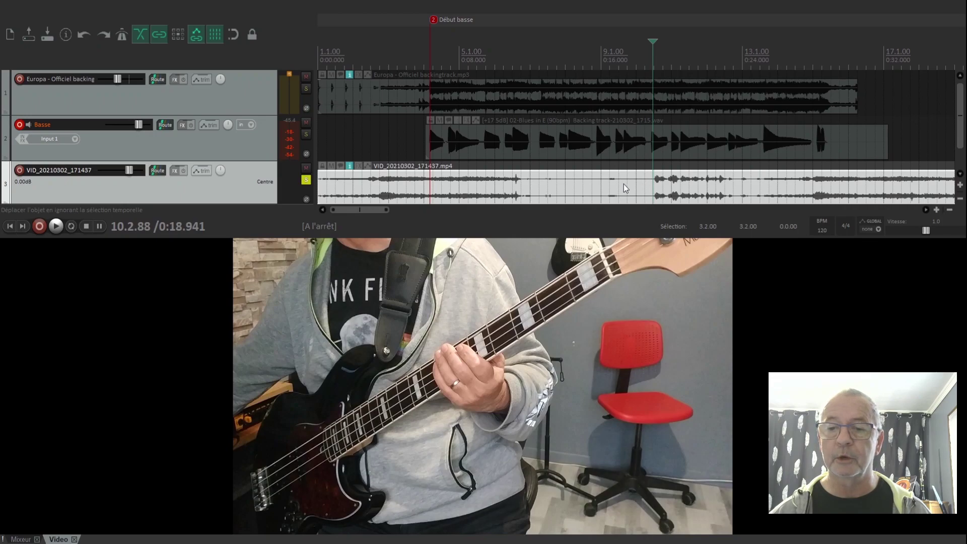
mouse_move(651, 41)
left_mouse_down()
mouse_move(615, 40)
mouse_move(647, 41)
left_mouse_up()
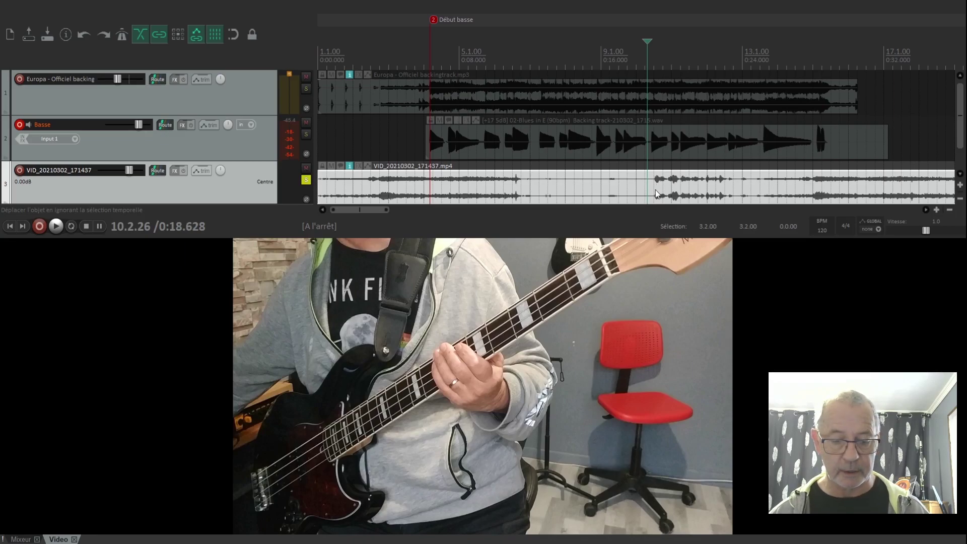
key("s")
left_click(634, 196)
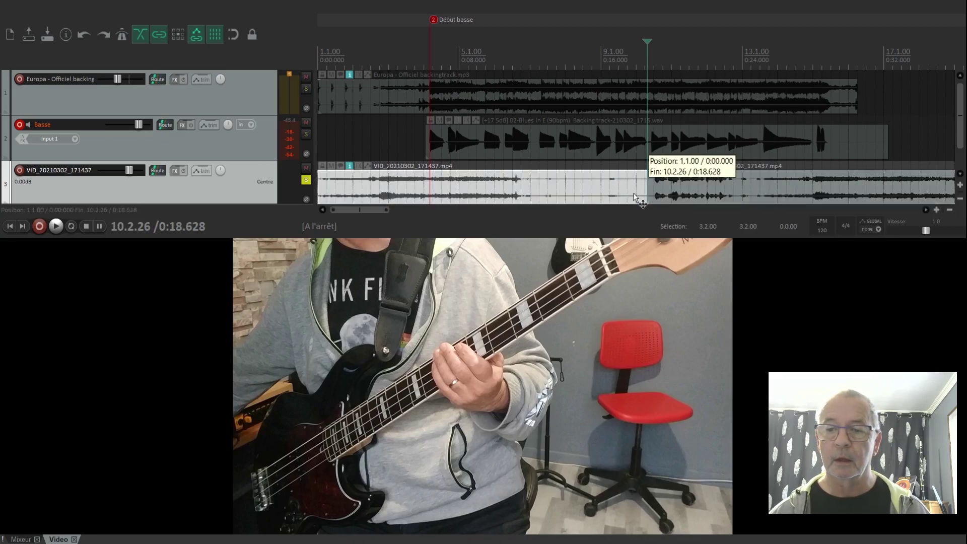
key("Delete")
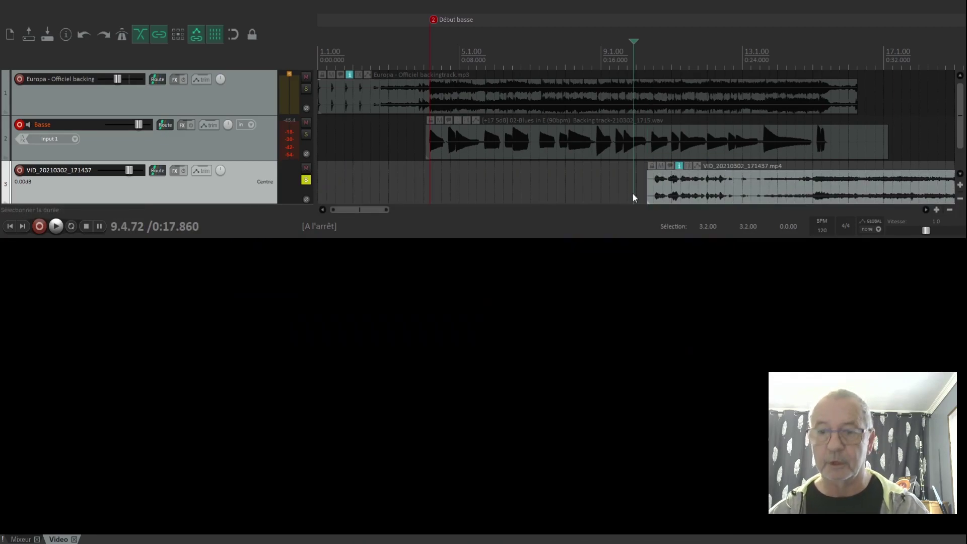
Step: Slide the remaining video clip earlier so it begins before the Début basse marker, checking its position by playing from 2.1.49
left_click(704, 188)
left_click_drag(704, 187, 428, 188)
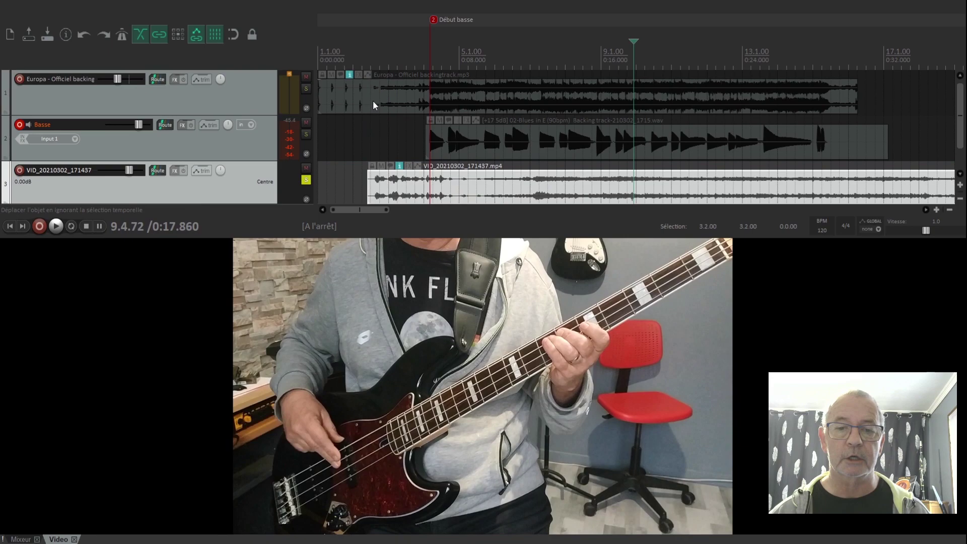
left_click(357, 22)
key("space")
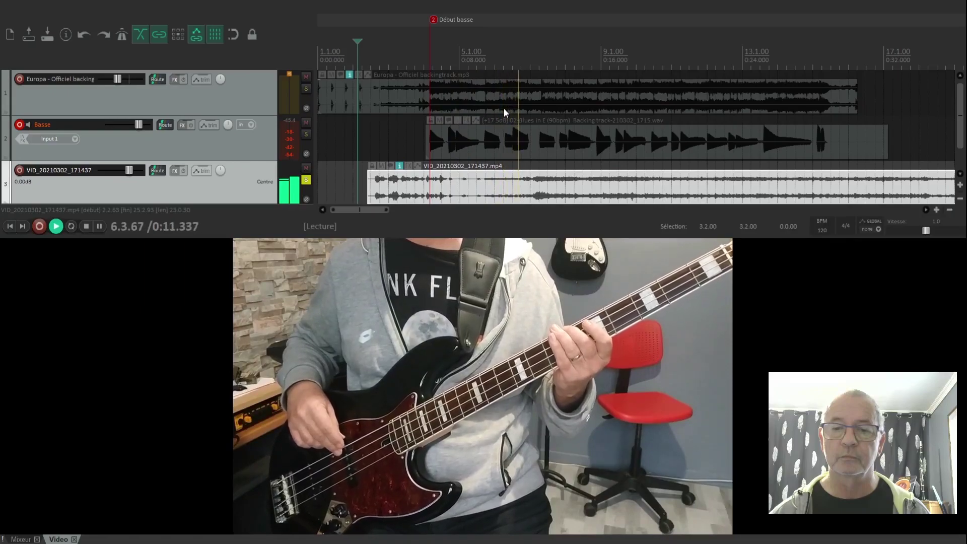
key("space")
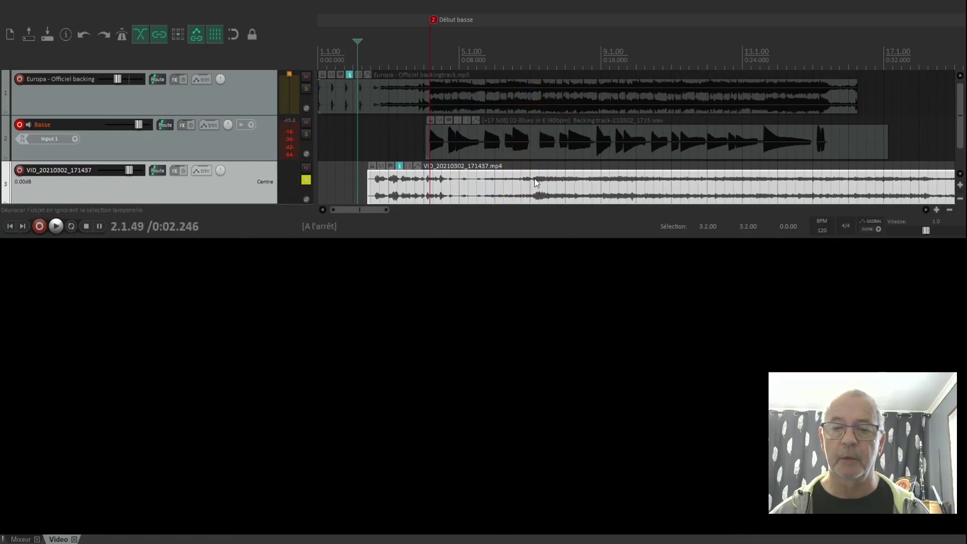
left_click_drag(533, 181, 508, 181)
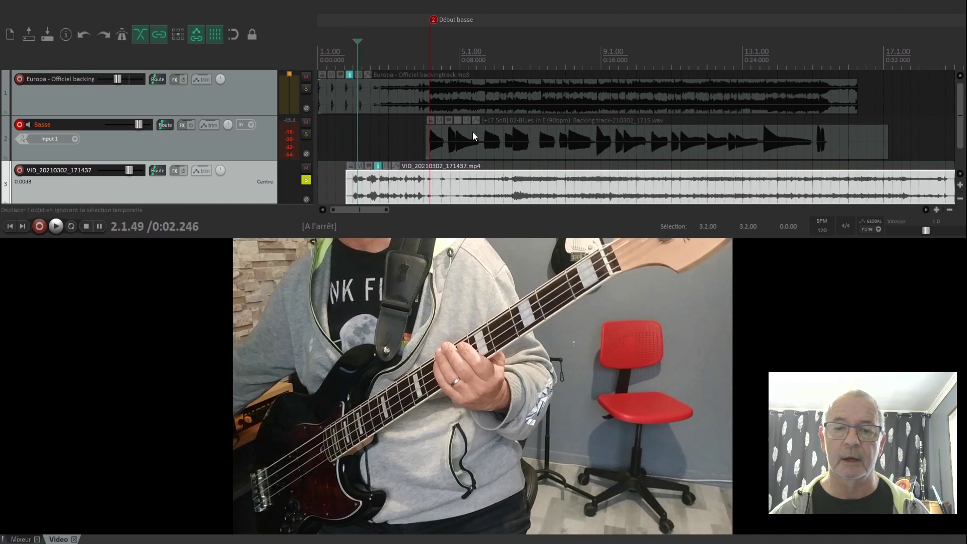
Step: Split the video clip at 5.1.55 and slide its later part to about 4.4.70, overlapping the end of the first part
left_click(464, 186)
key("s")
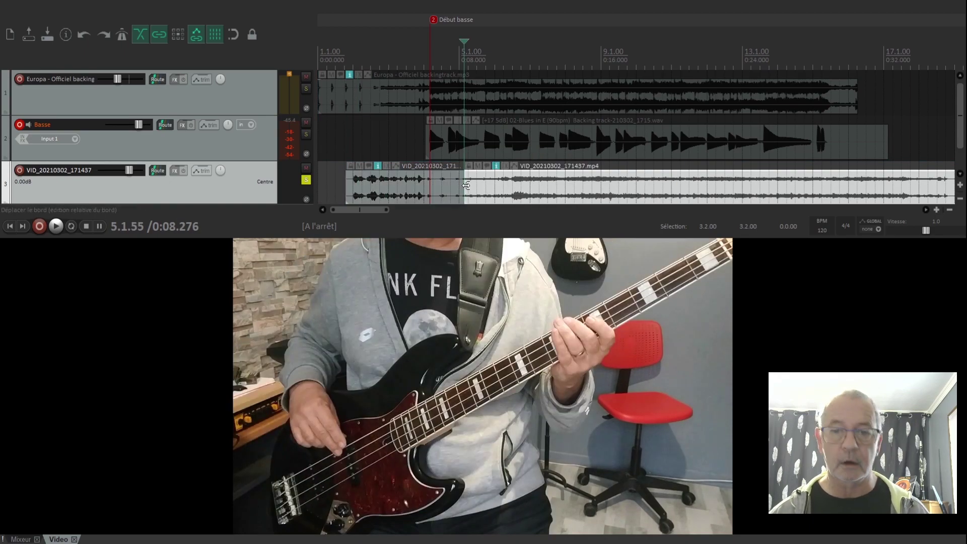
mouse_move(503, 188)
left_mouse_down()
mouse_move(474, 186)
mouse_move(495, 192)
left_mouse_up()
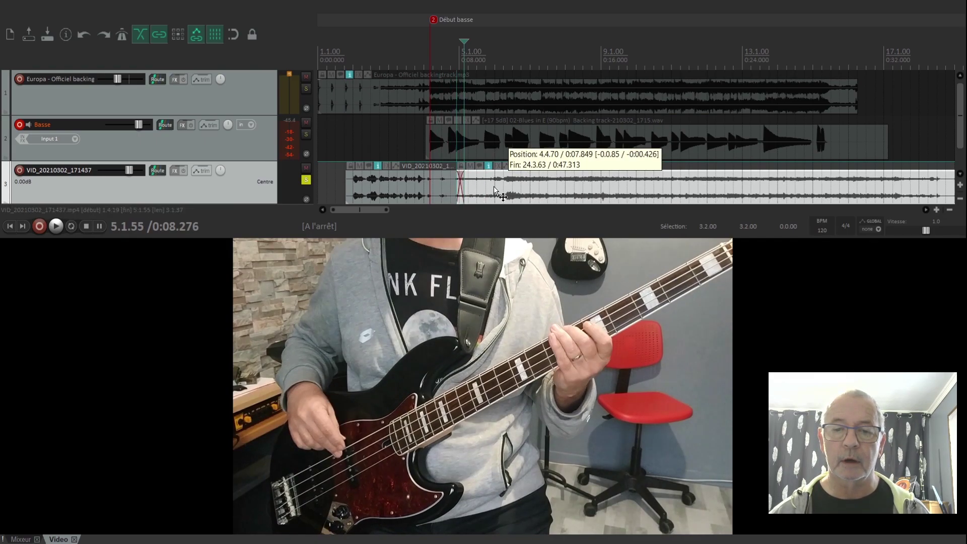
Step: Delete the video clip's part before the cut and play the remaining part from 5.1.55 to find the first bass note
left_click(441, 182)
key("Delete")
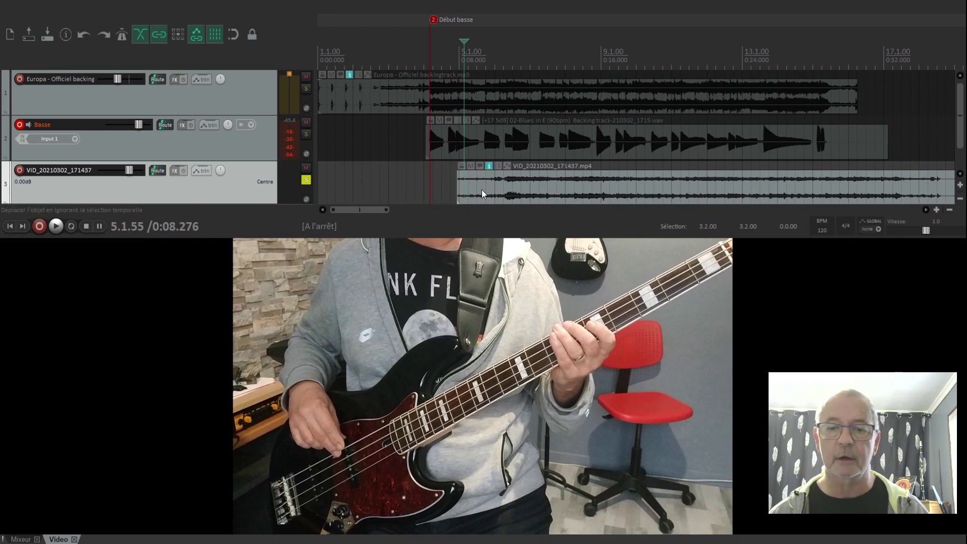
key("space")
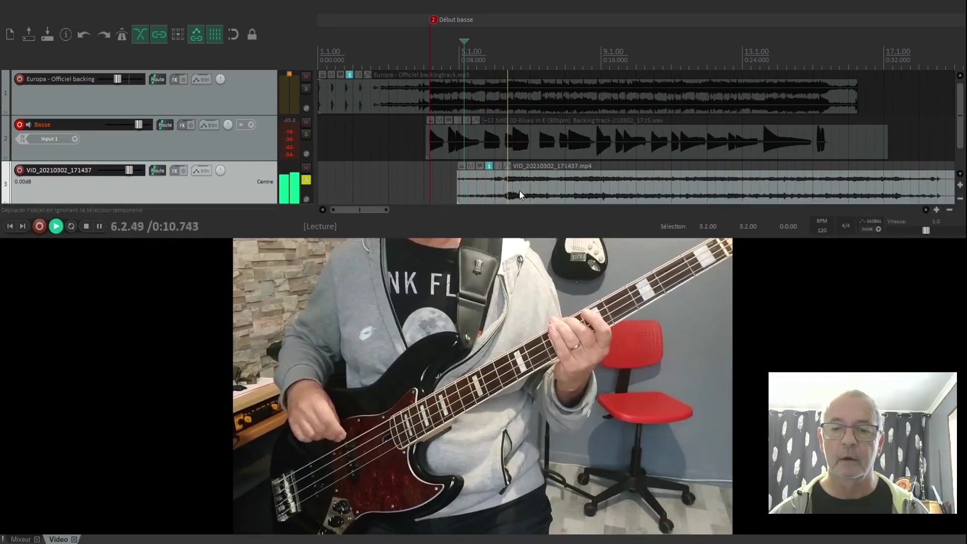
key("space")
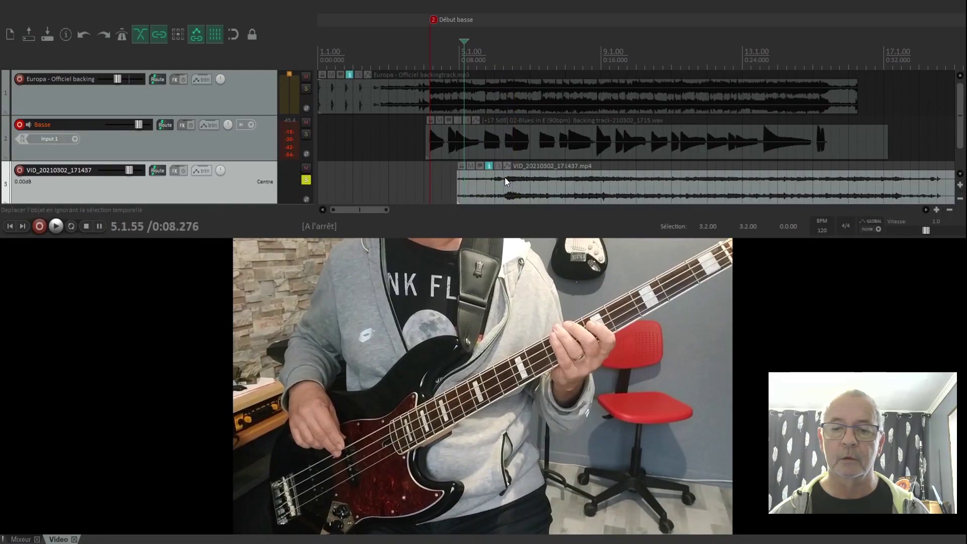
Step: Slide the video clip earlier so its first bass note lines up with the Début basse marker, fine-tuning the alignment and checking it by playback
left_click_drag(505, 179, 427, 180)
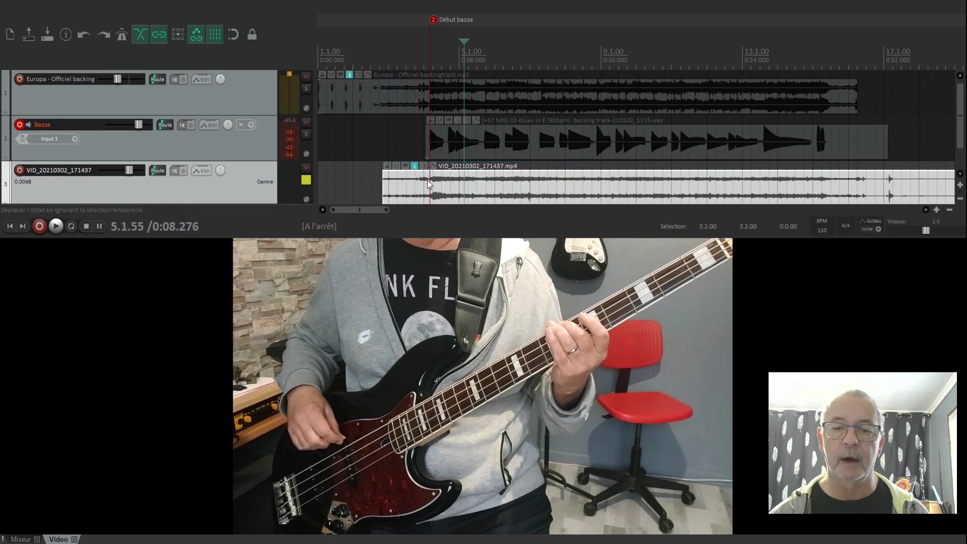
scroll(446, 186, "up", 10)
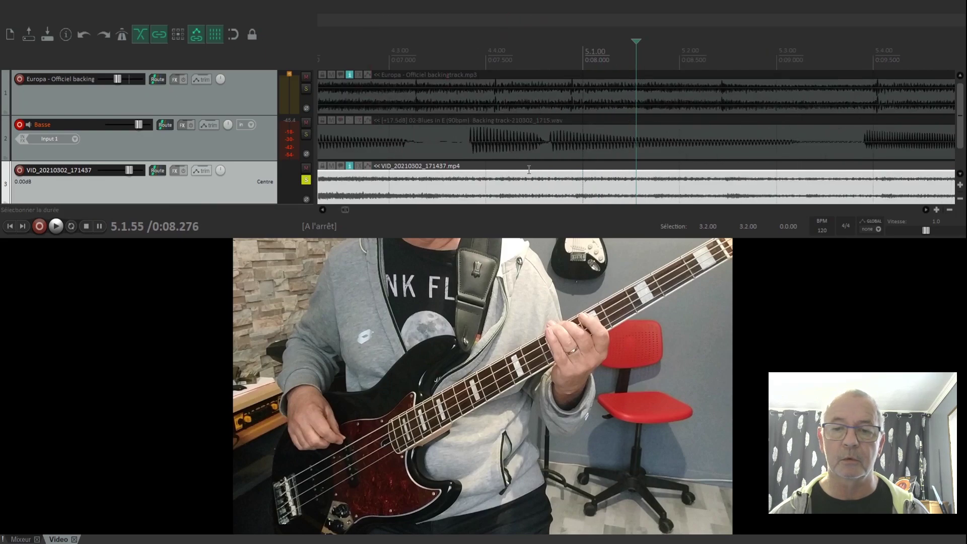
key("space")
key("space")
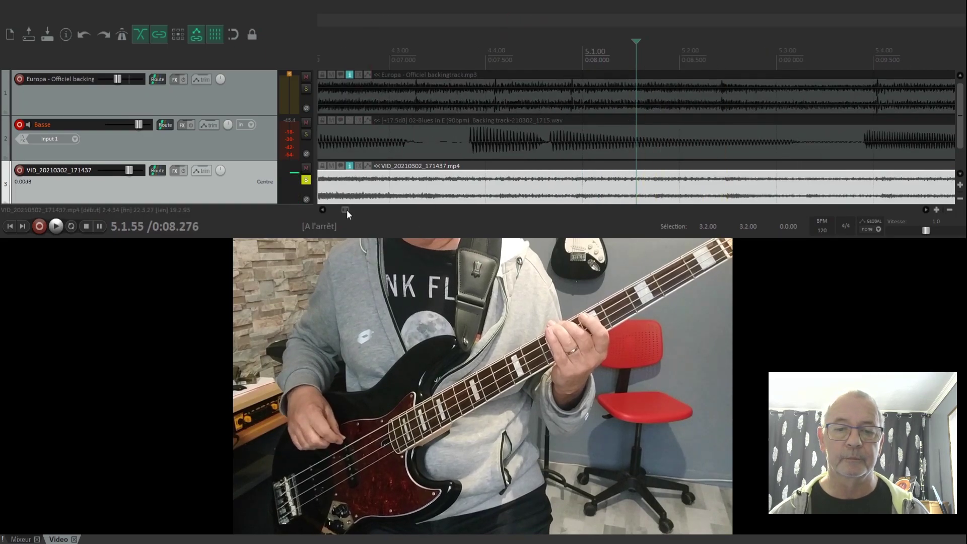
mouse_move(346, 210)
left_mouse_down()
mouse_move(330, 209)
mouse_move(345, 210)
left_mouse_up()
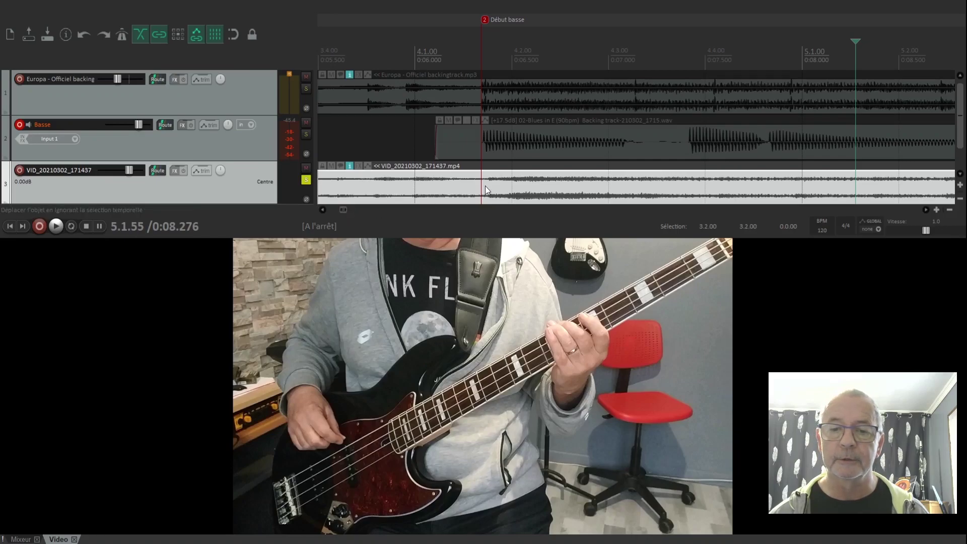
left_click_drag(491, 195, 479, 196)
key("space")
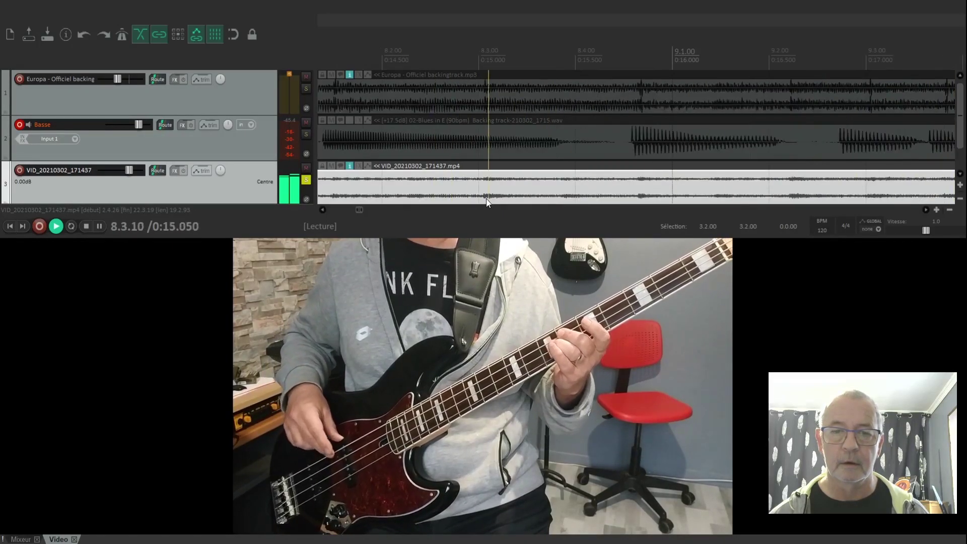
key("space")
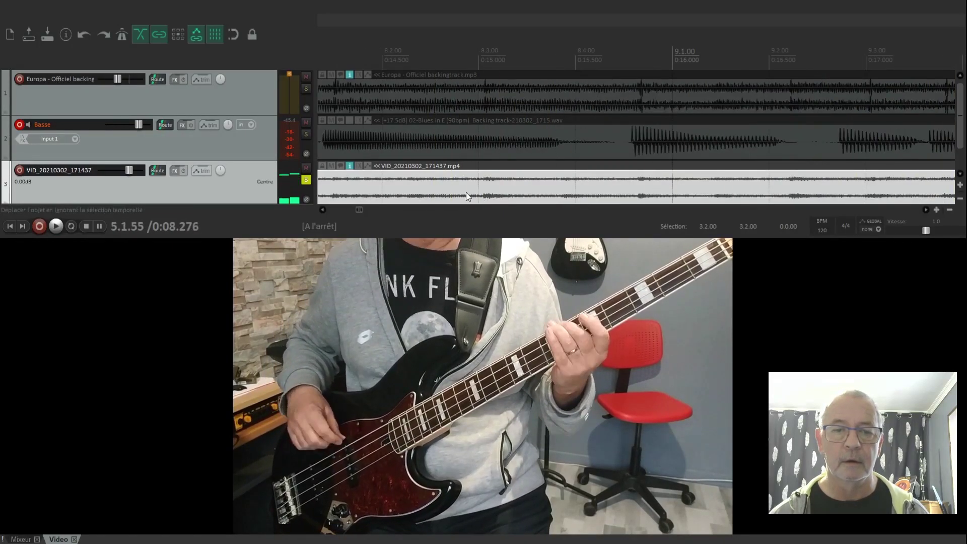
Step: Solo the Basse track together with the video track and play from the project start past the Début basse marker to compare their timing
left_click(306, 134)
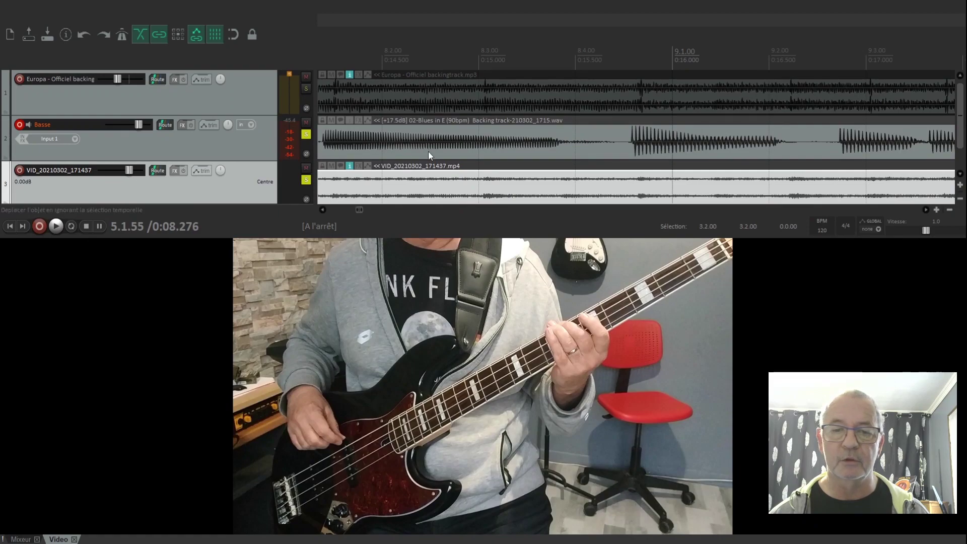
key("Home")
key("space")
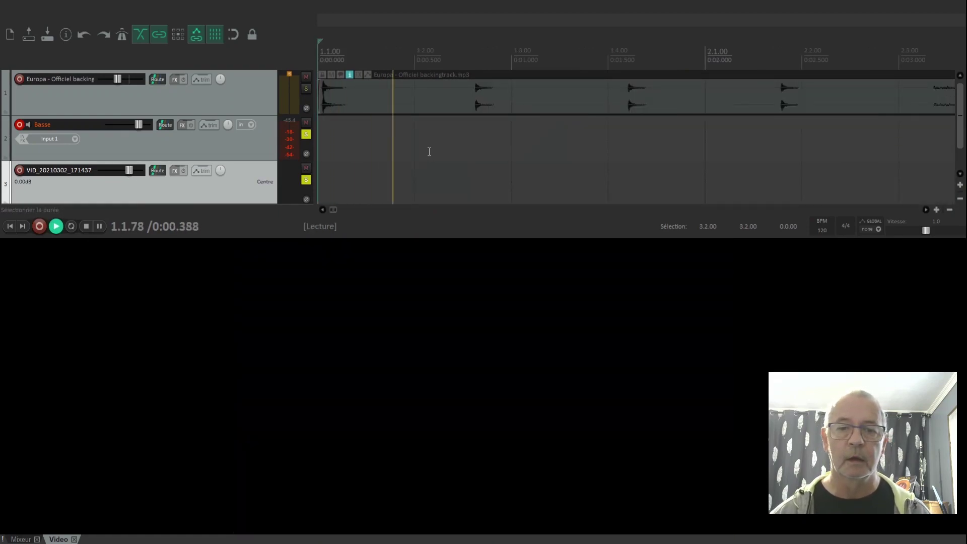
scroll(436, 157, "down", 6)
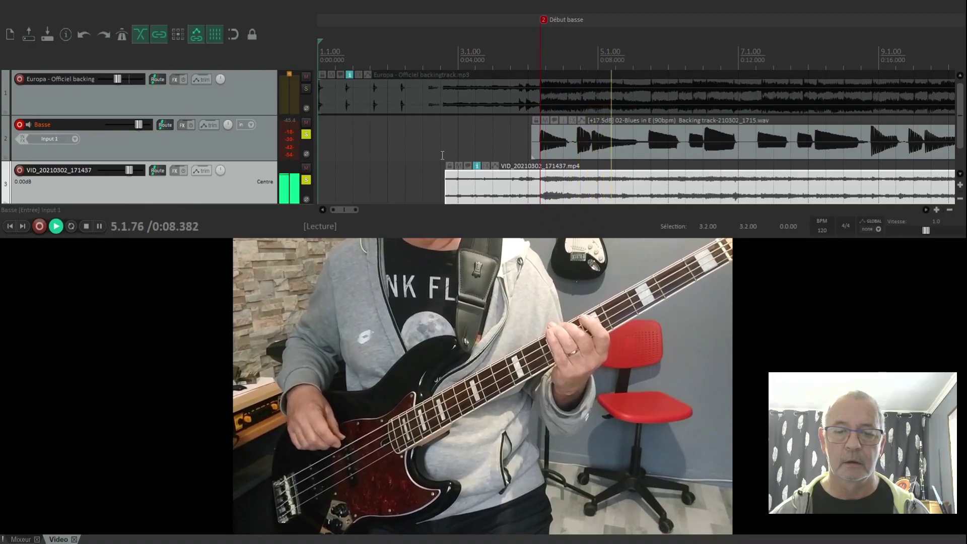
key("space")
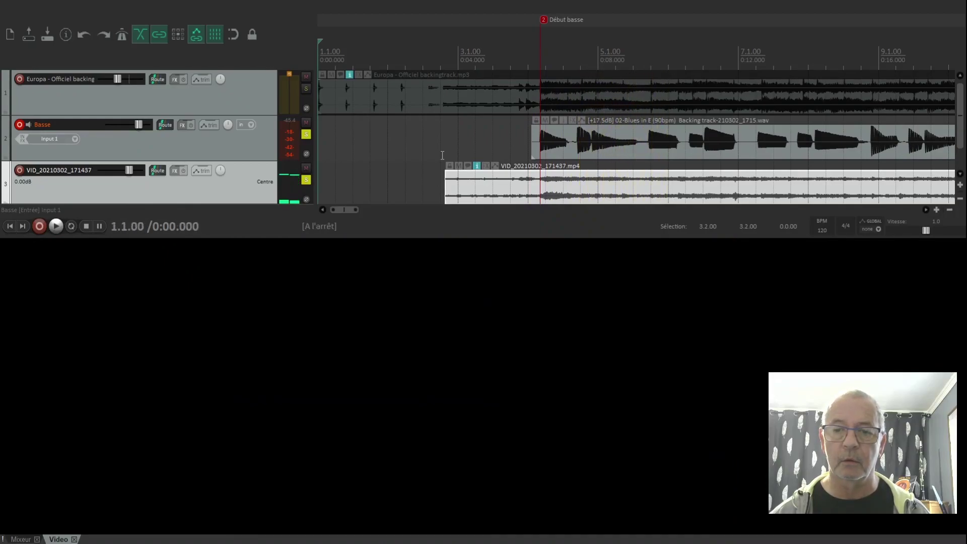
key("space")
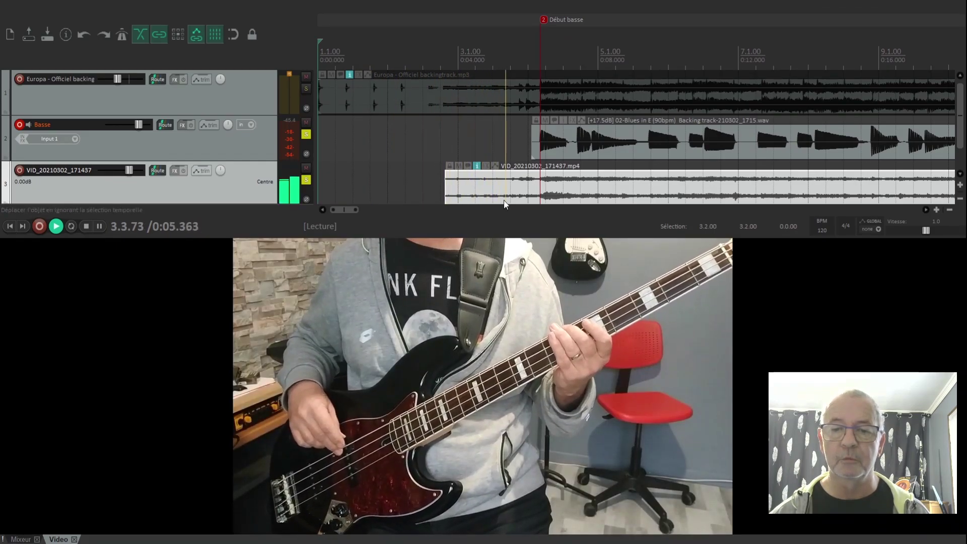
key("space")
left_click(525, 201)
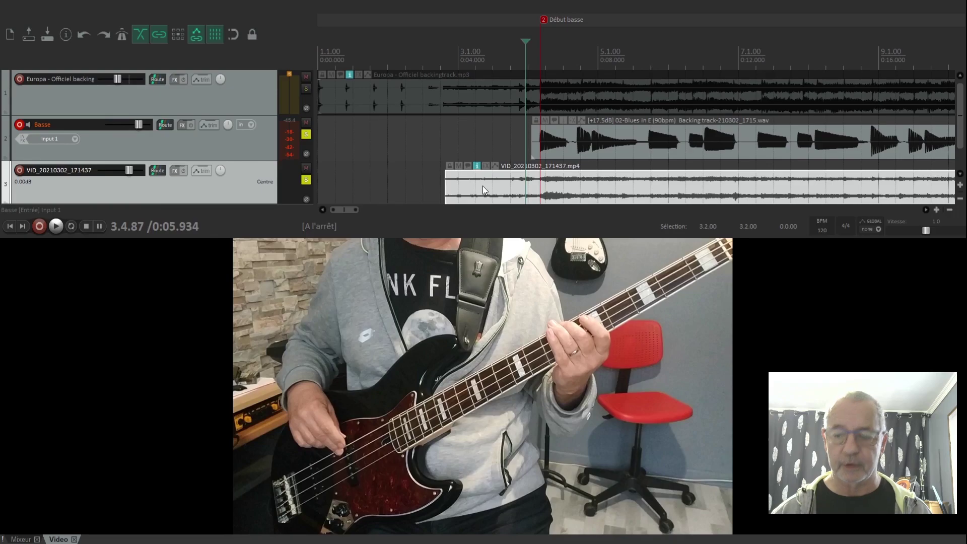
Step: Play from the project start while adding the Europa backing track to the solo and taking the video track out of it
key("Home")
key("space")
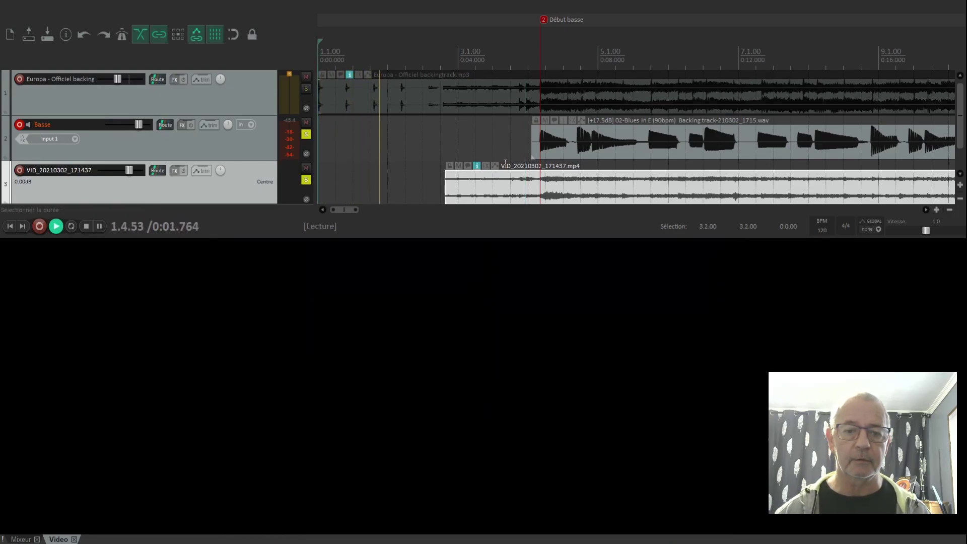
left_click(306, 88)
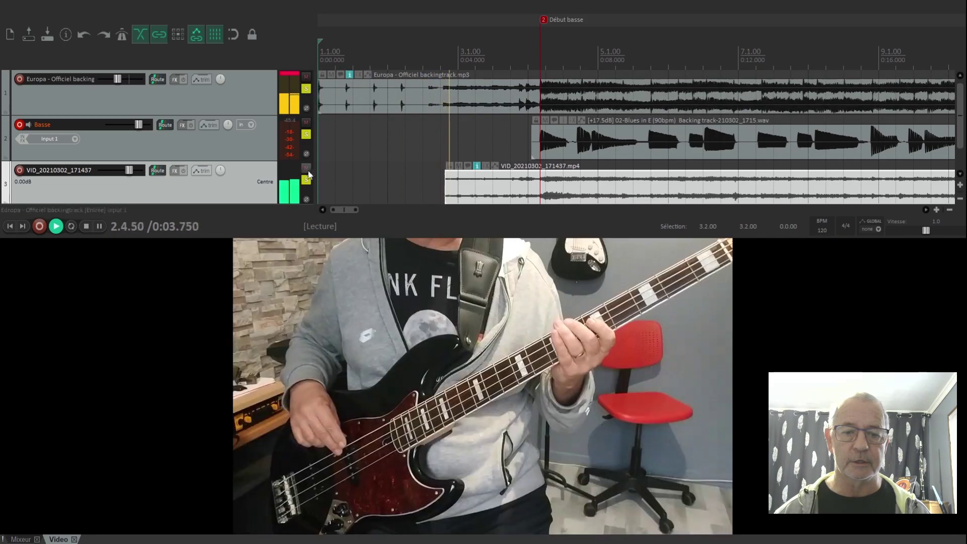
left_click(306, 180)
key("space")
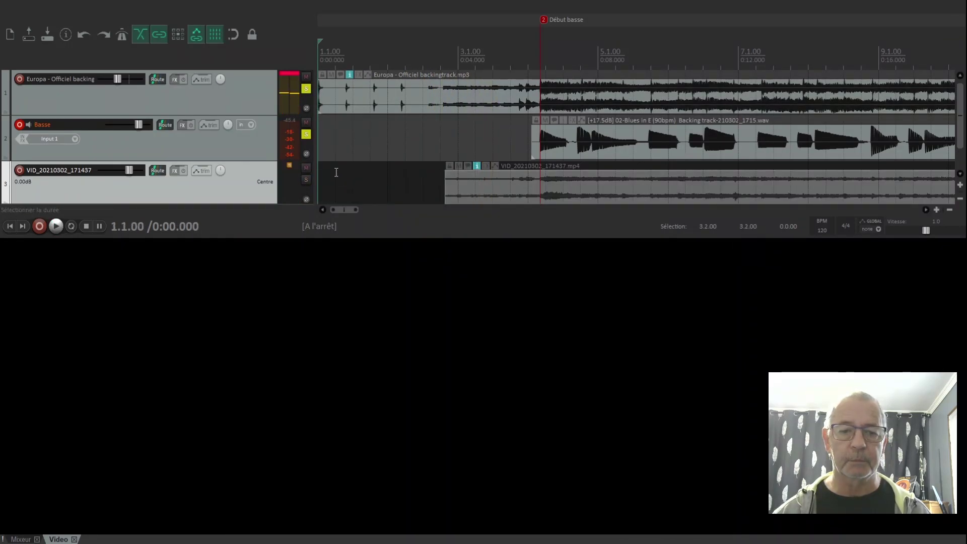
Step: Mute the video track and play the backing and bass from the start, watching how the mute affects the picture
left_click(306, 168)
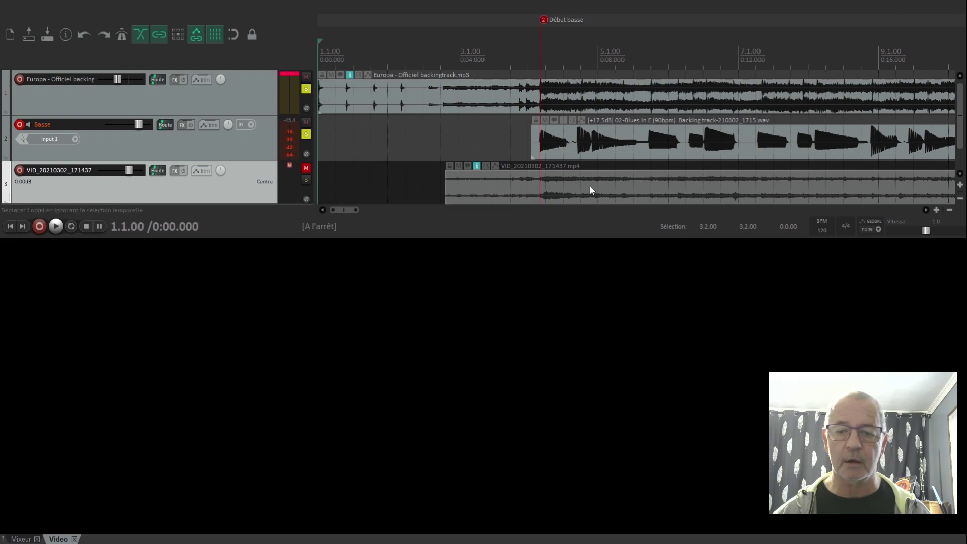
key("space")
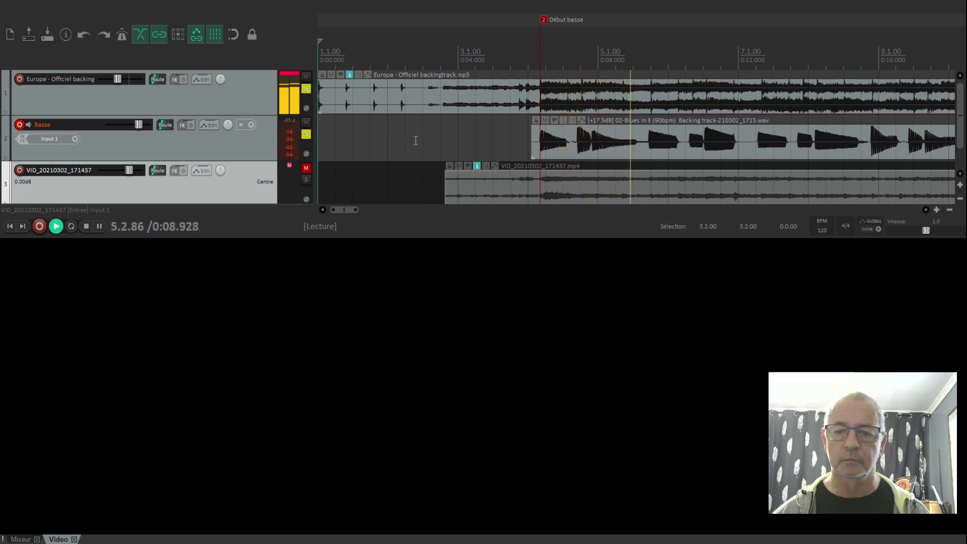
key("space")
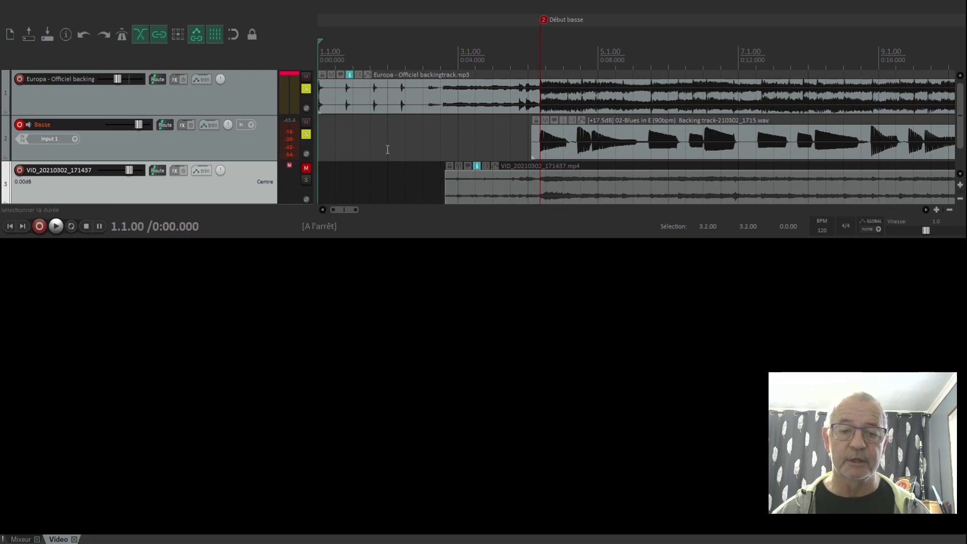
Step: Unmute the video track and lower its volume to -inf, toggling the mute once more at 3.4.63 to compare the picture
left_click(306, 168)
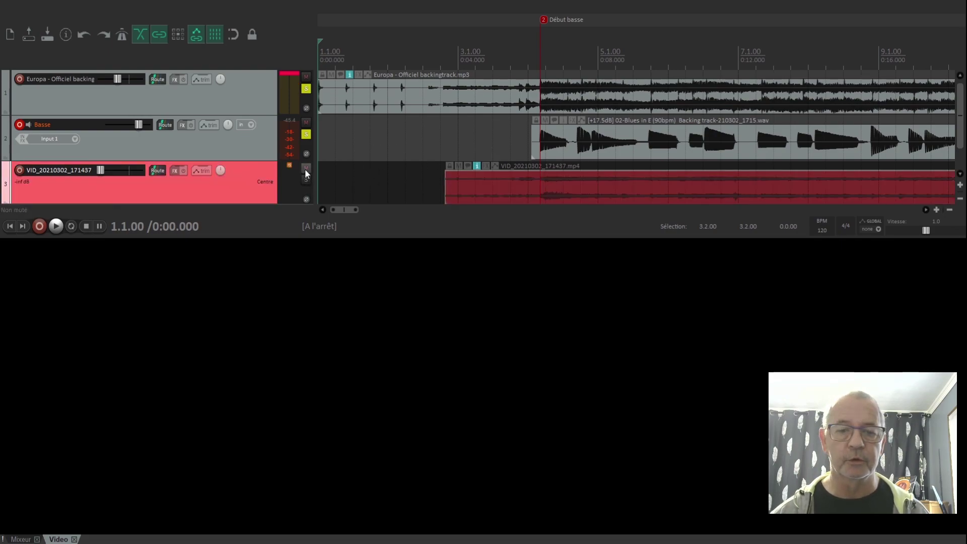
left_click(521, 24)
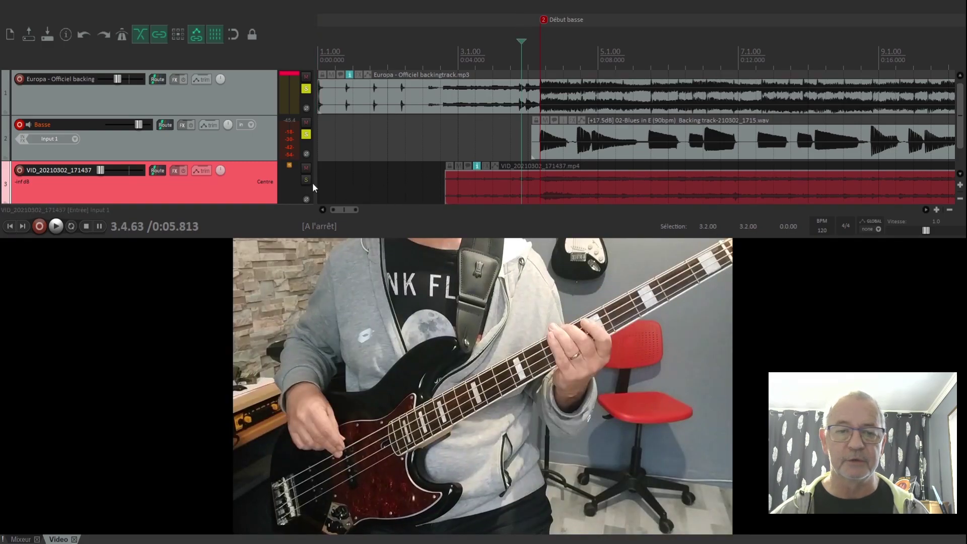
left_click(305, 168)
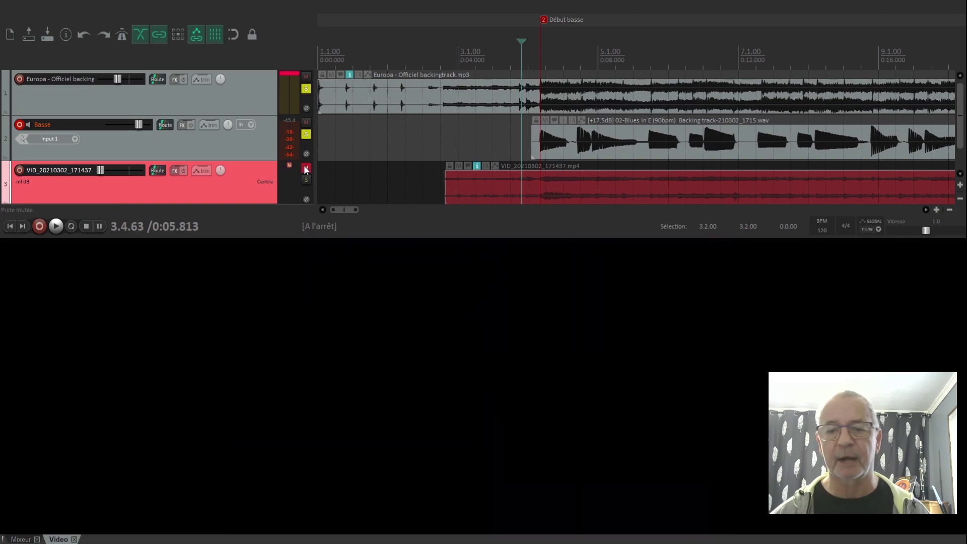
left_click(305, 169)
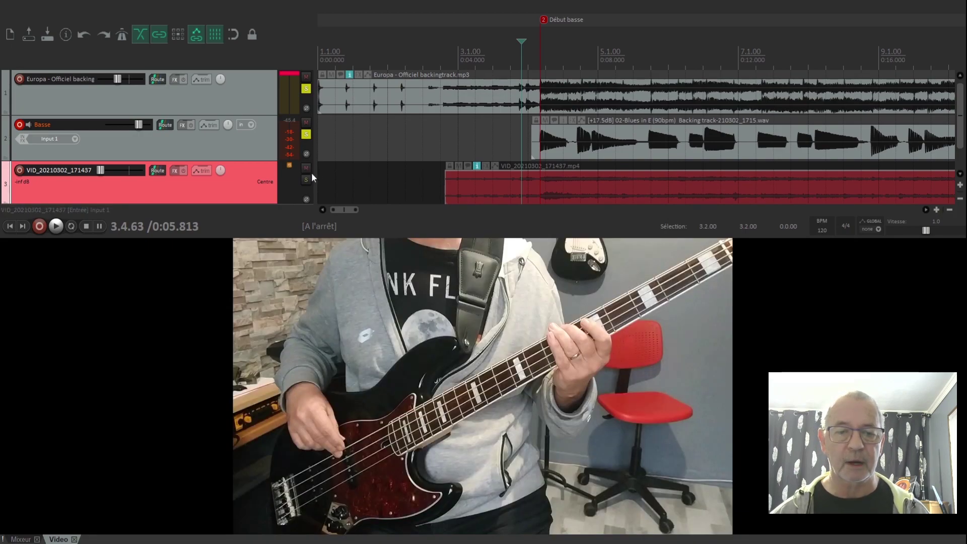
left_click(23, 539)
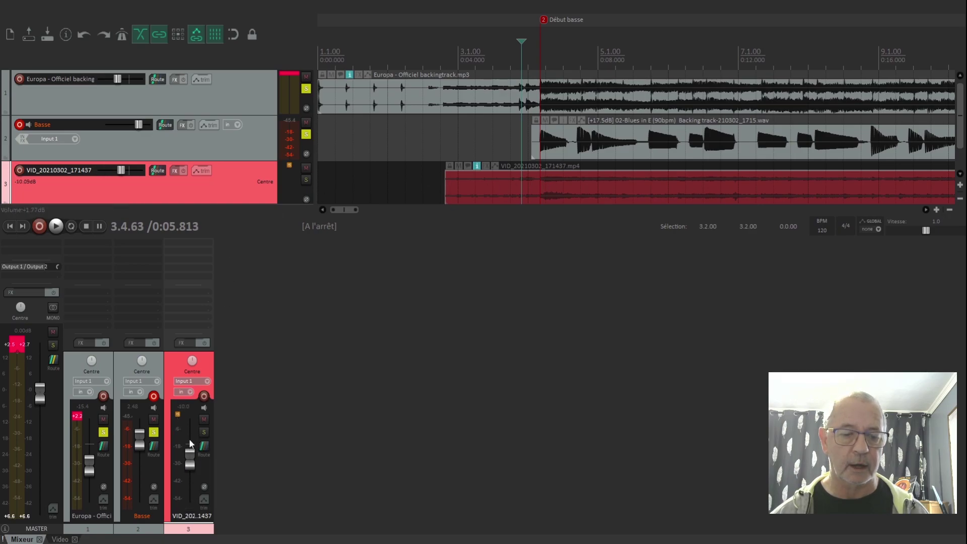
Step: Solo the video track, remove the solo from the Basse and Europa tracks, and play from 3.4.63 to check for a silent picture
left_click(306, 179)
key("space")
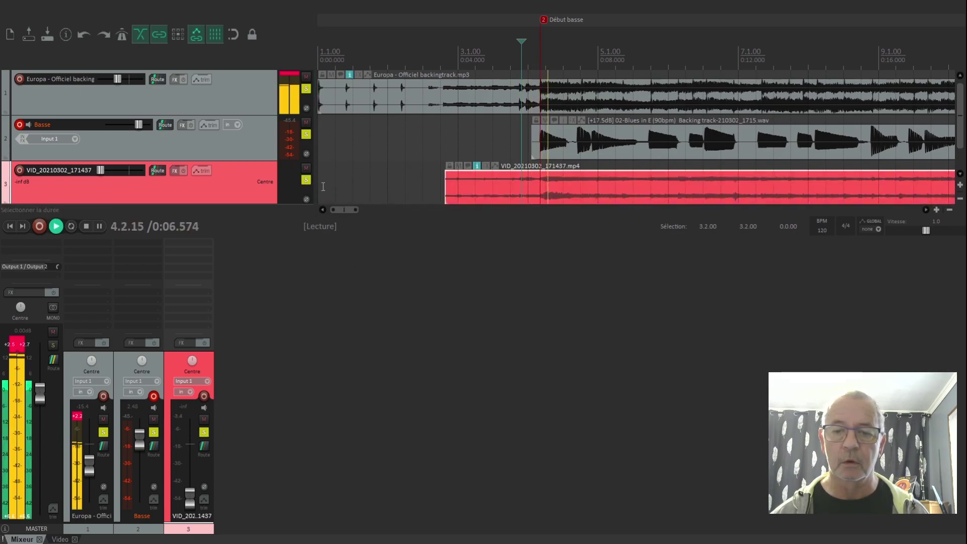
key("space")
left_click(305, 134)
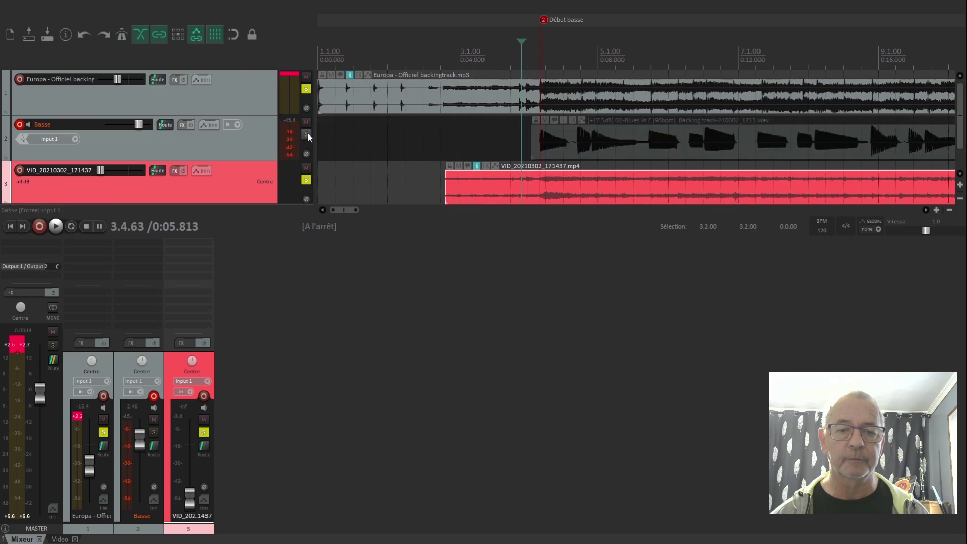
left_click(304, 88)
key("space")
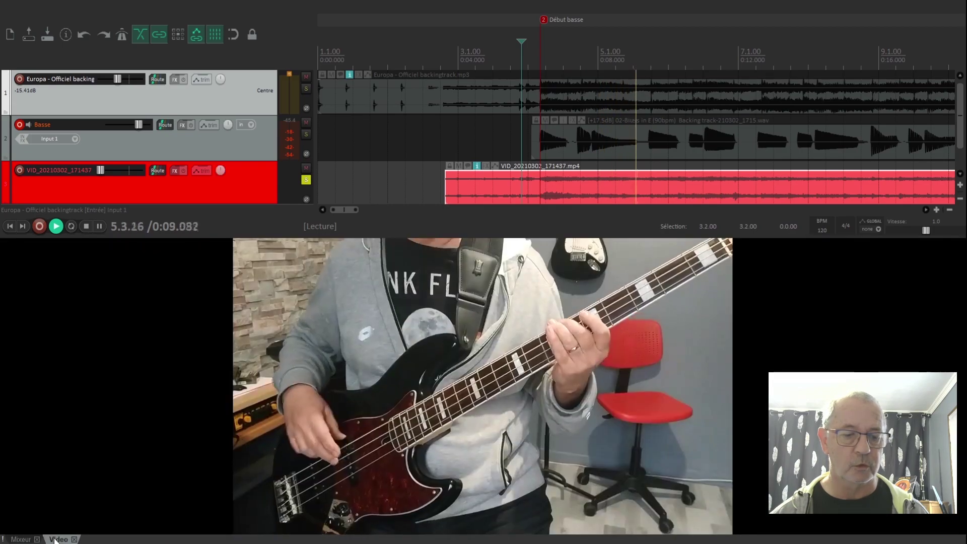
left_click(59, 539)
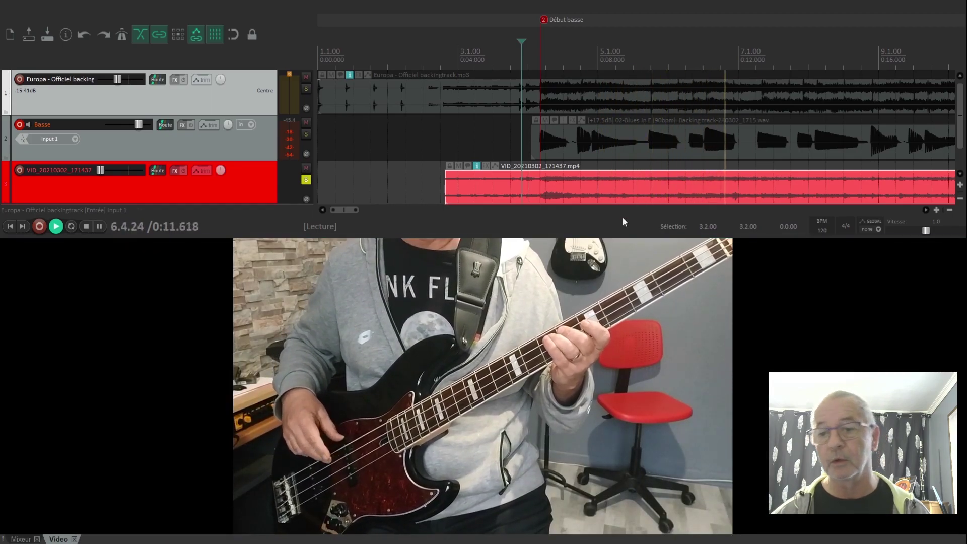
key("space")
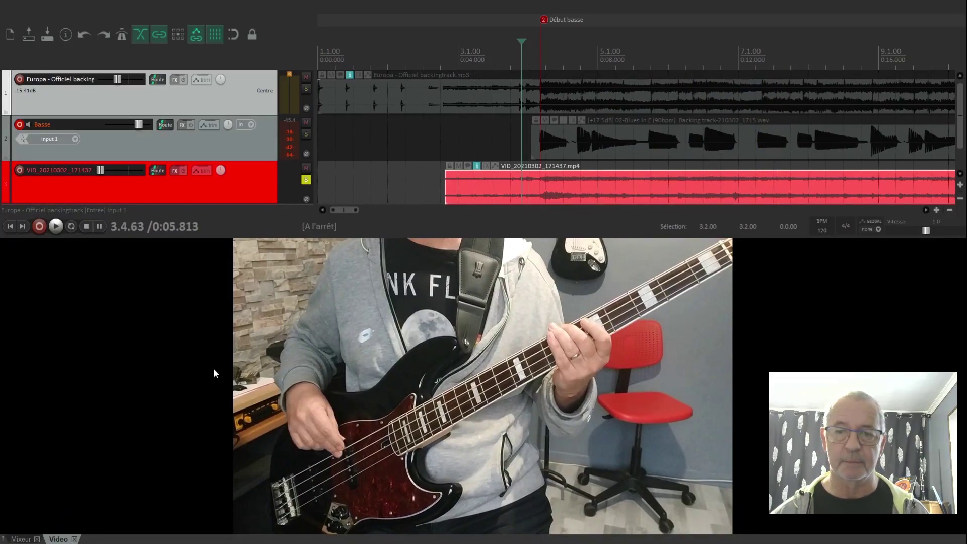
Step: Remove the video track's solo and play the whole project from the start to the end of the backing track
key("Home")
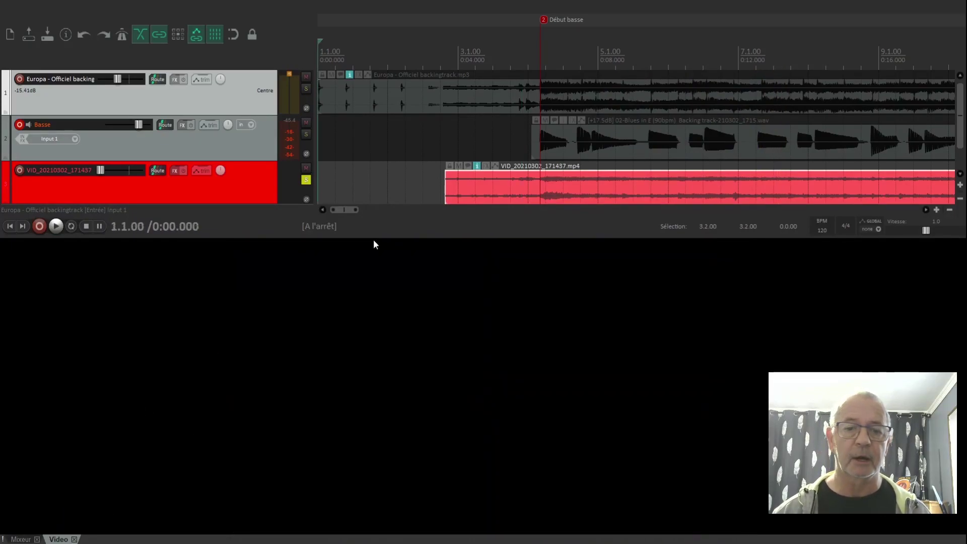
left_click(306, 180)
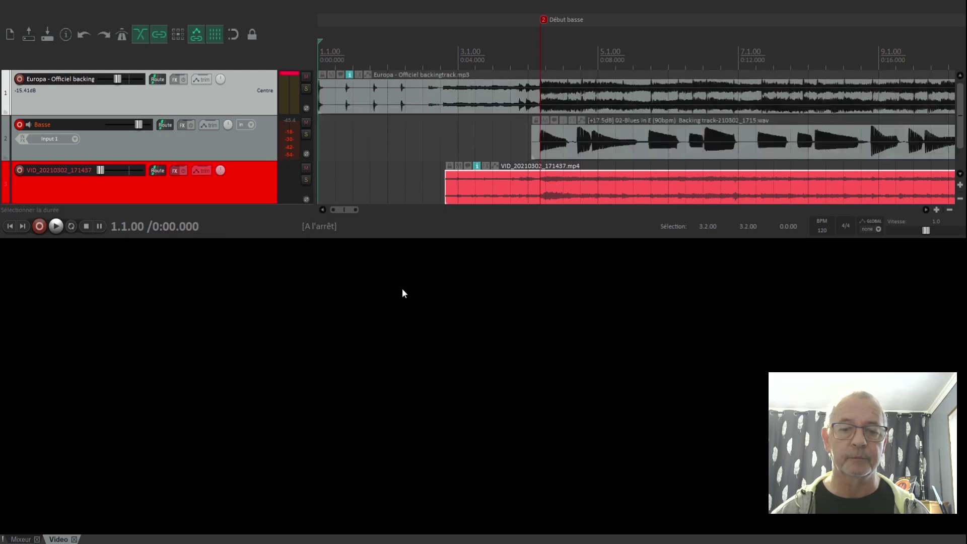
key("space")
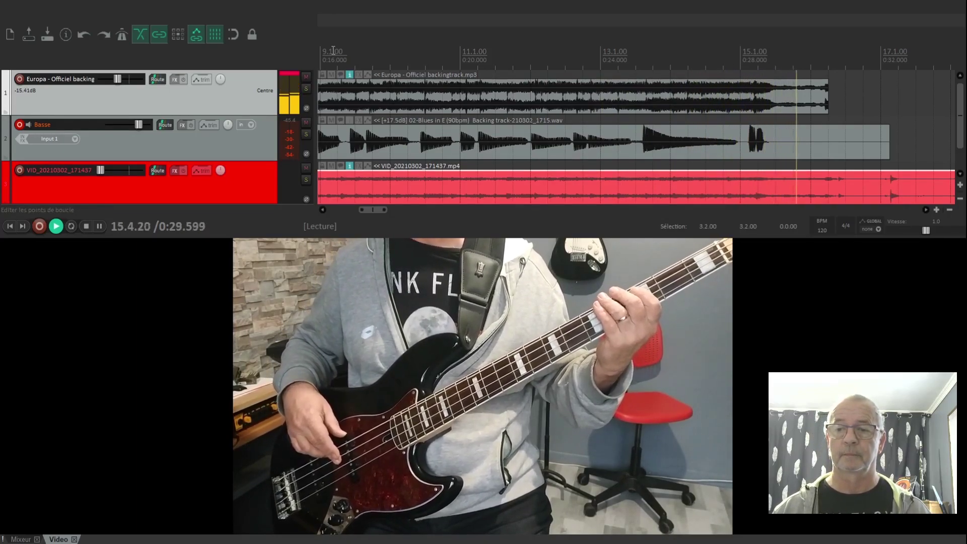
key("space")
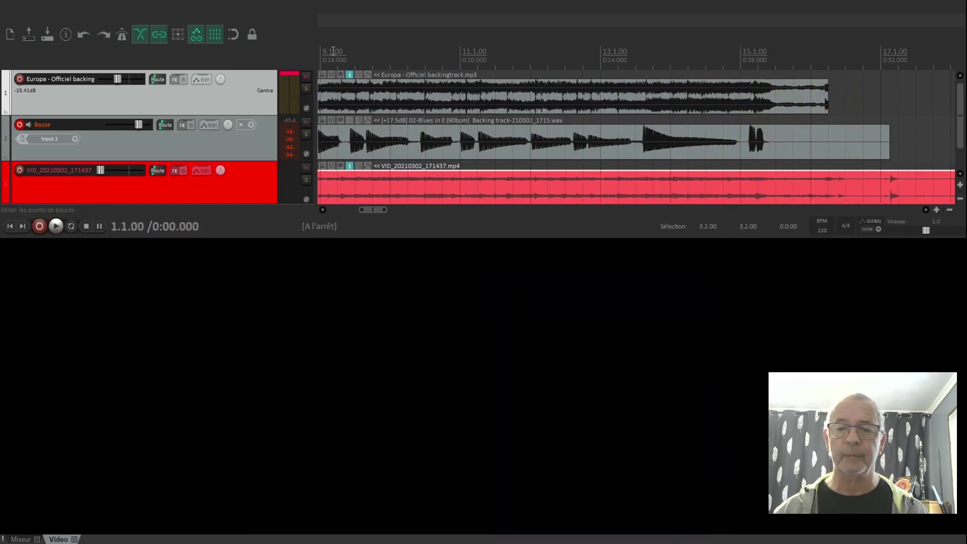
Step: Mute the Europa backing track, play the bass with its video from the project start, and unmute the backing track
key("Home")
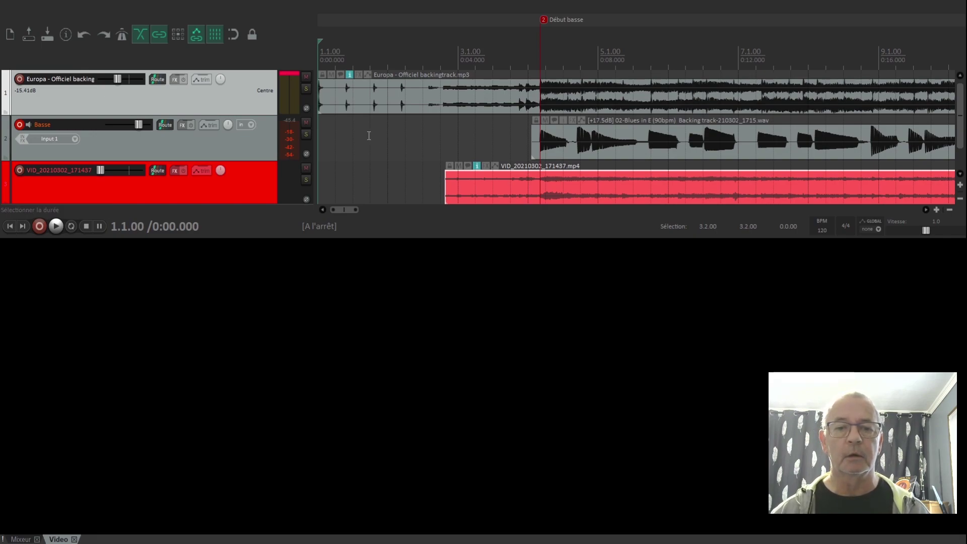
left_click(305, 76)
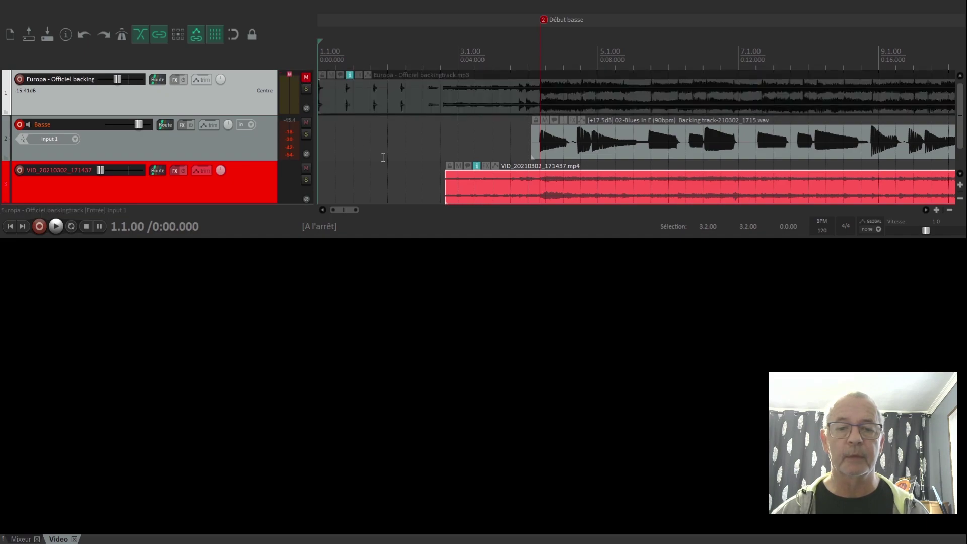
key("space")
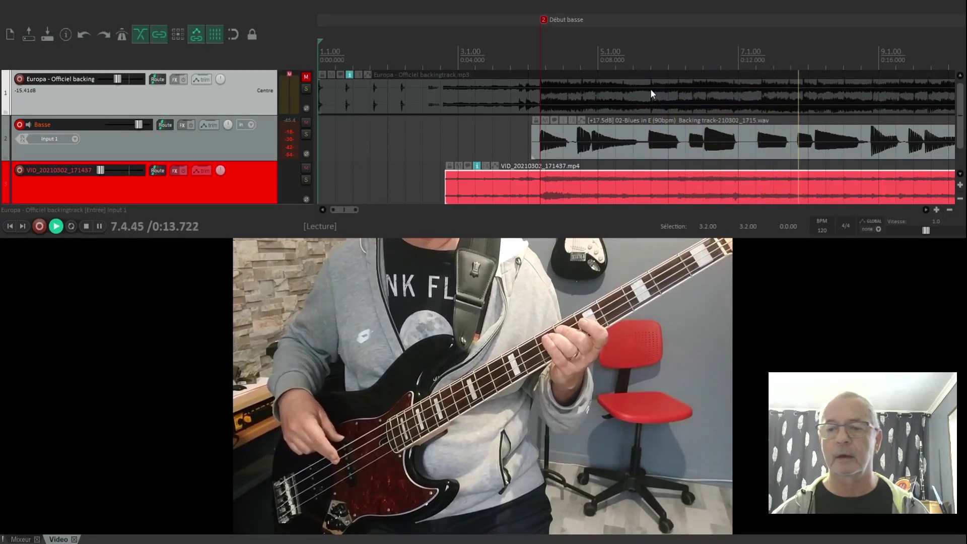
key("space")
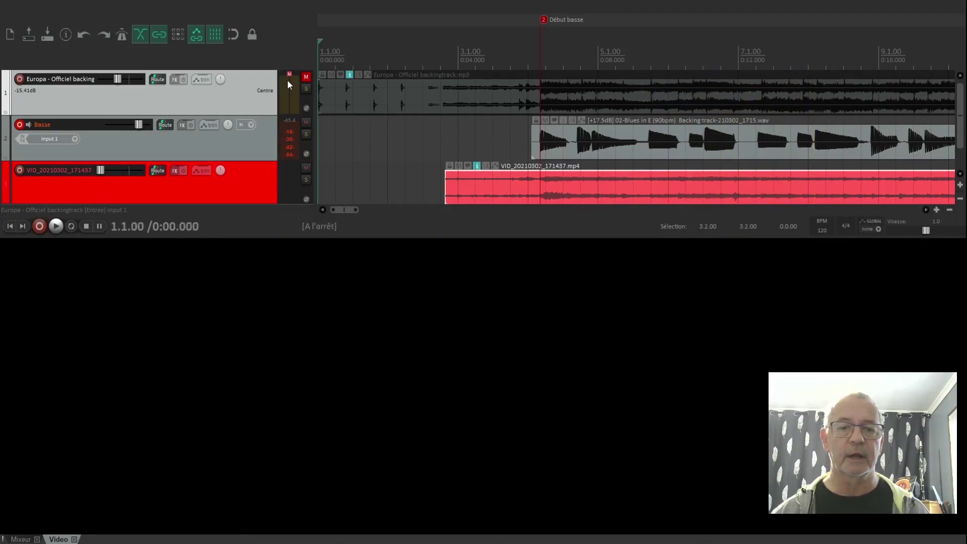
left_click(306, 76)
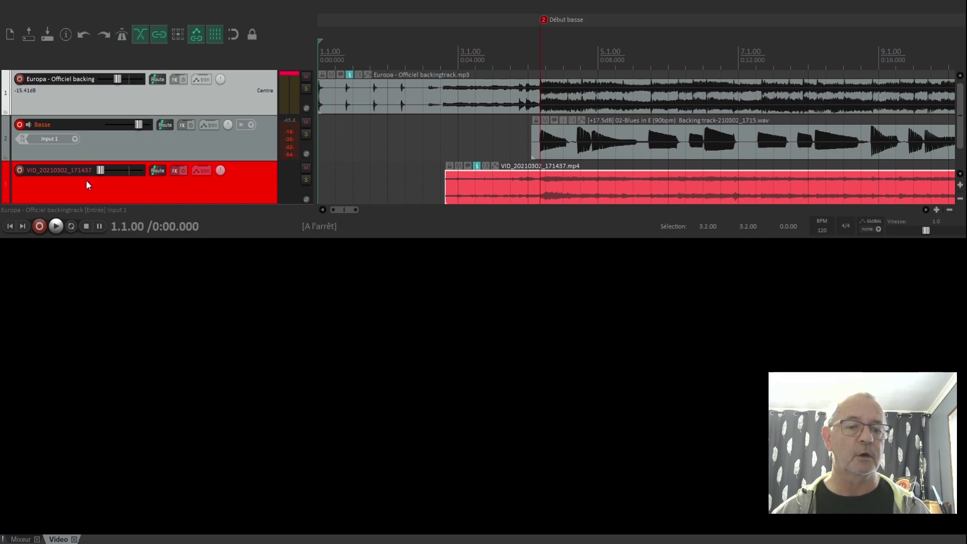
Step: Open the render settings to export the synchronised project
key("ctrl+alt+r")
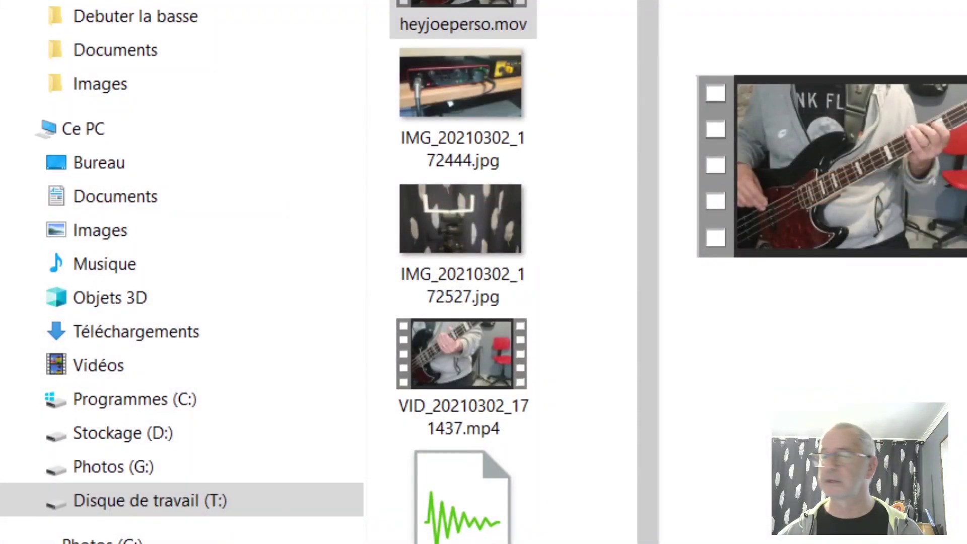
Step: Switch to File Explorer and select the video file heyjoeperso.mov on the Disque de travail (T:) drive
left_click(463, 20)
scroll(463, 272, "up", 5)
scroll(462, 272, "up", 2)
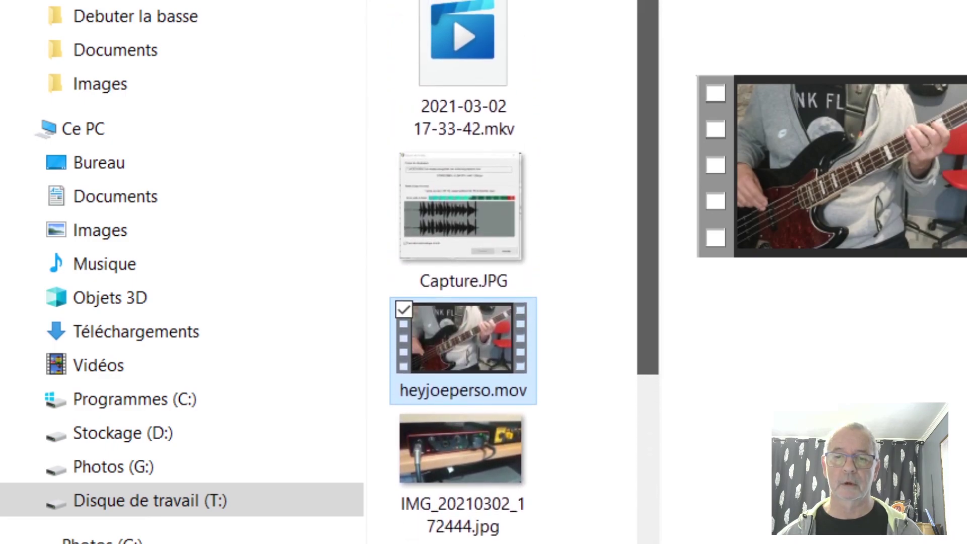